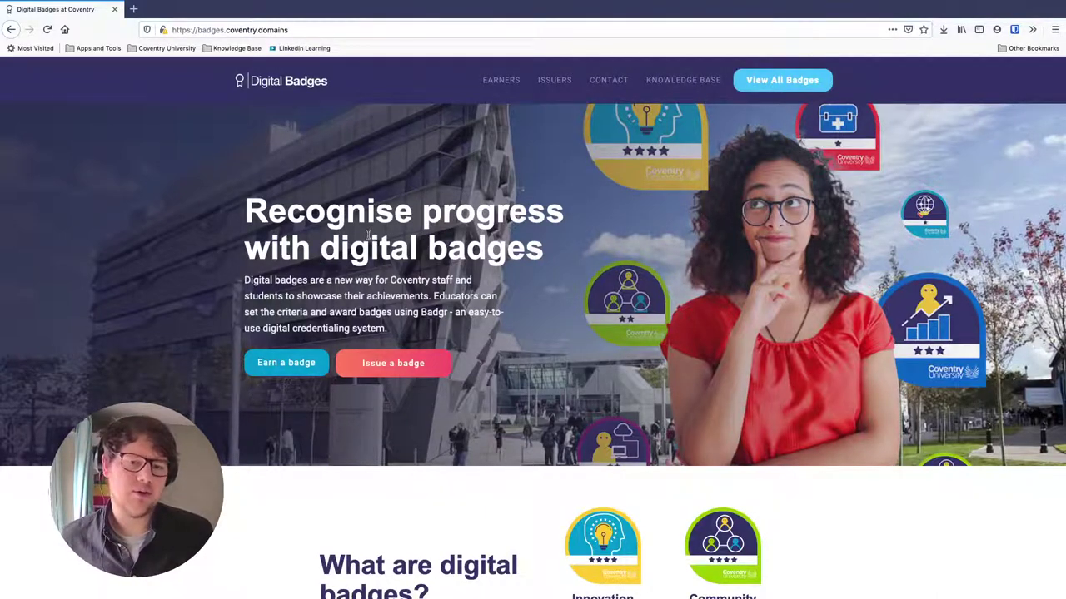
# Step: Browse the homepage, then open Coventry University's Badgr page listing all 49 badges
pyautogui.scroll(-5, 410, 351)
pyautogui.scroll(-7, 408, 348)
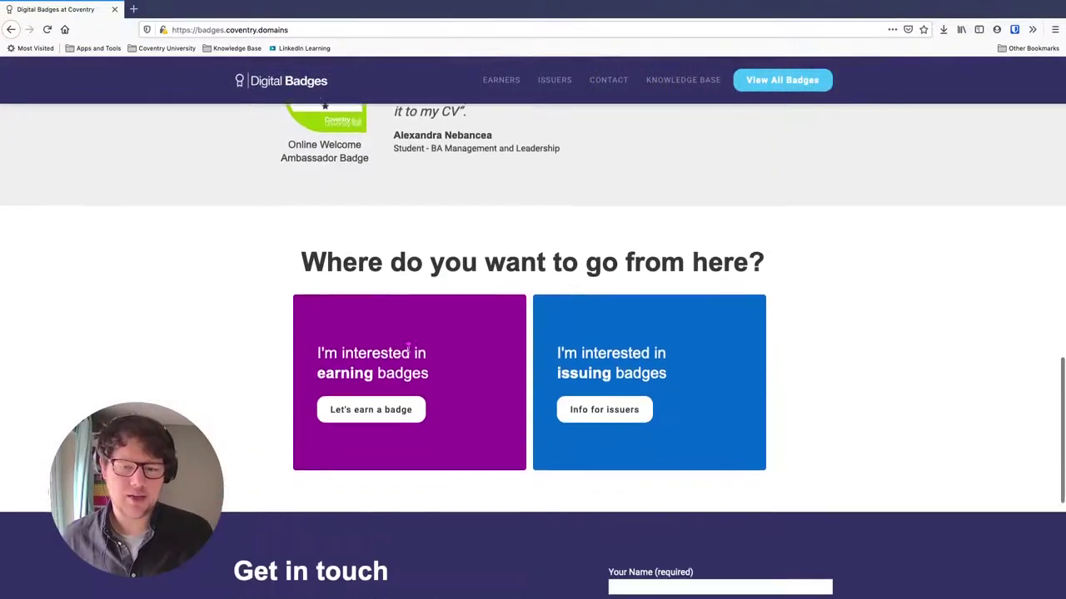
pyautogui.scroll(15, 408, 348)
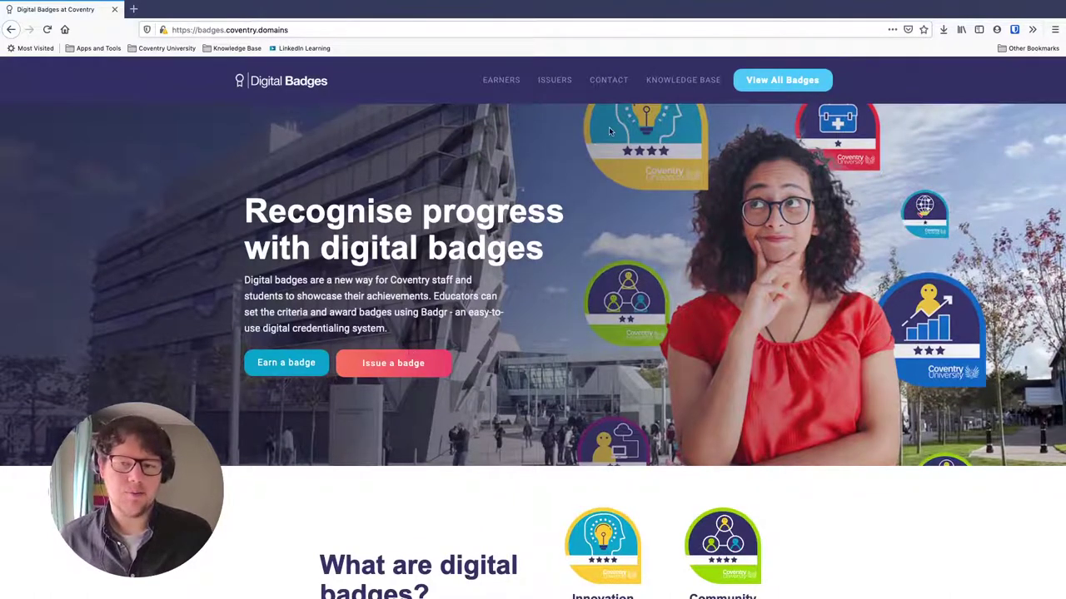
pyautogui.click(782, 80)
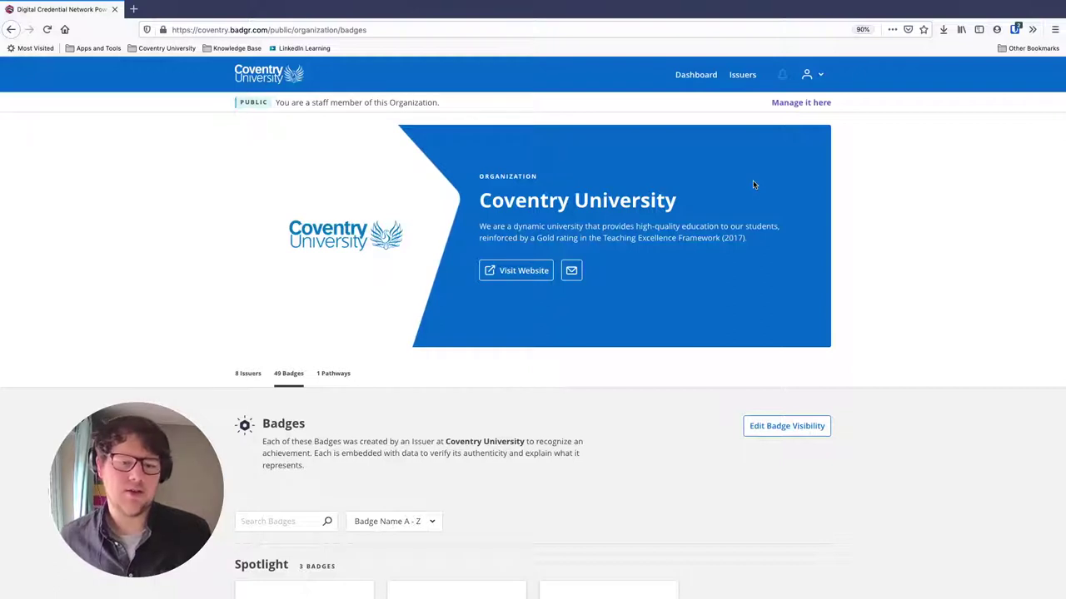
pyautogui.scroll(-5, 631, 238)
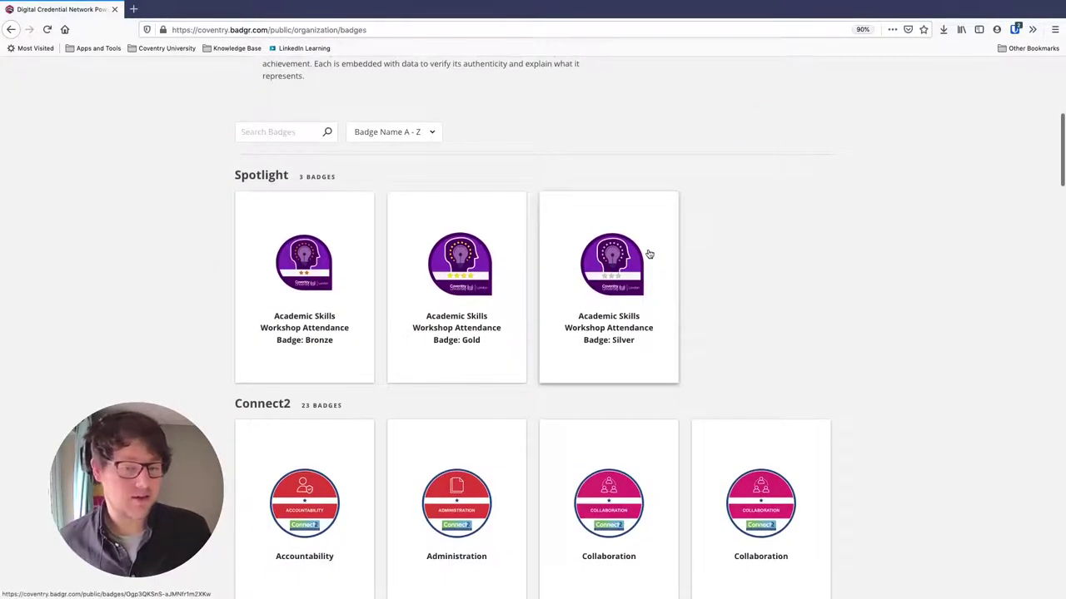
pyautogui.scroll(-1, 648, 256)
pyautogui.scroll(-1, 647, 261)
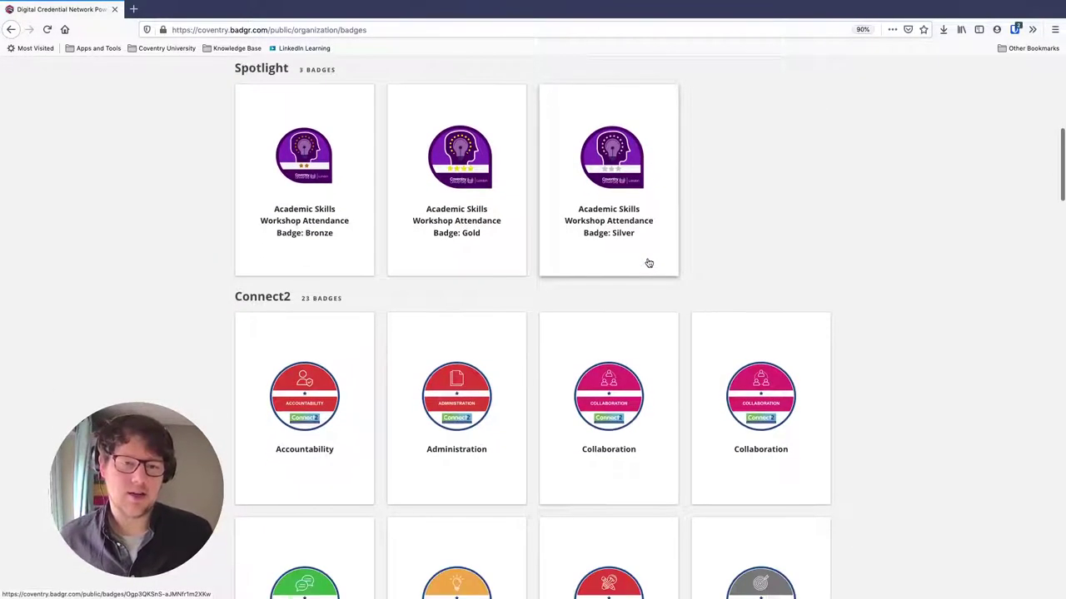
pyautogui.scroll(1, 358, 240)
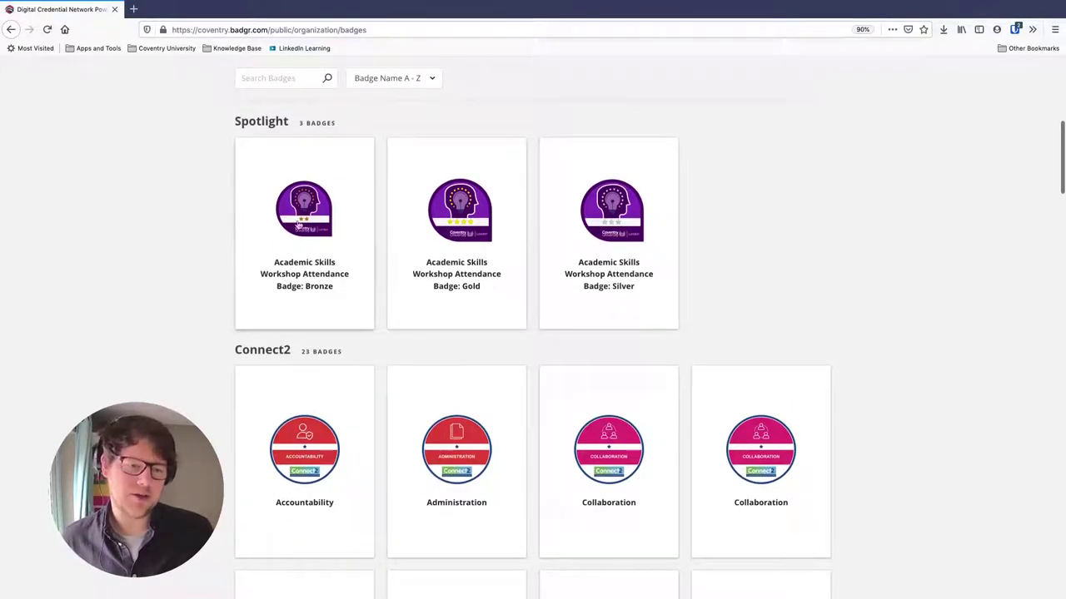
pyautogui.scroll(-1, 333, 262)
pyautogui.scroll(-20, 301, 300)
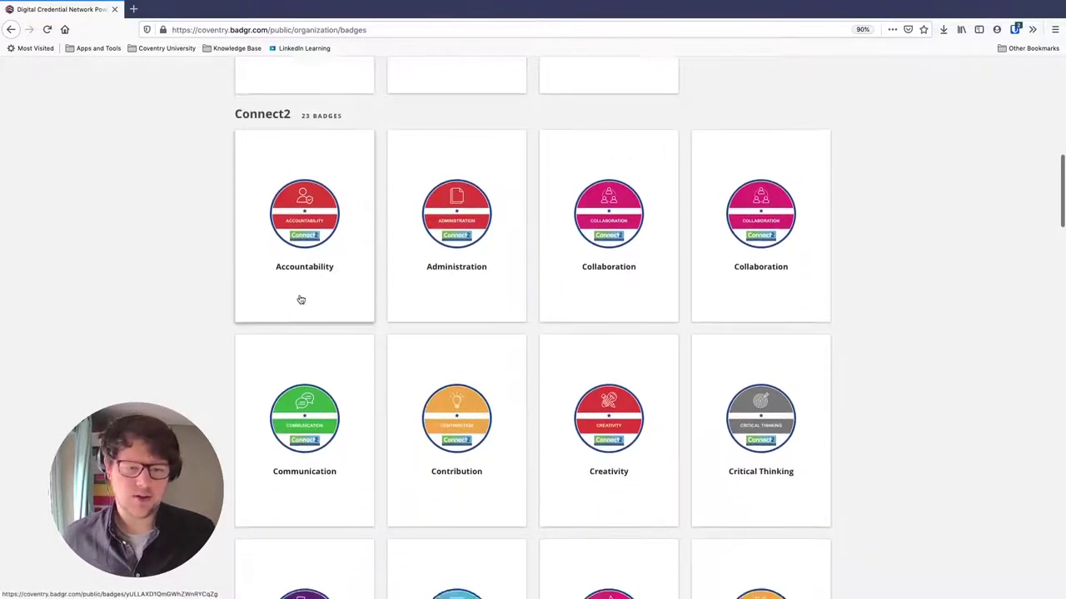
pyautogui.scroll(-10, 300, 300)
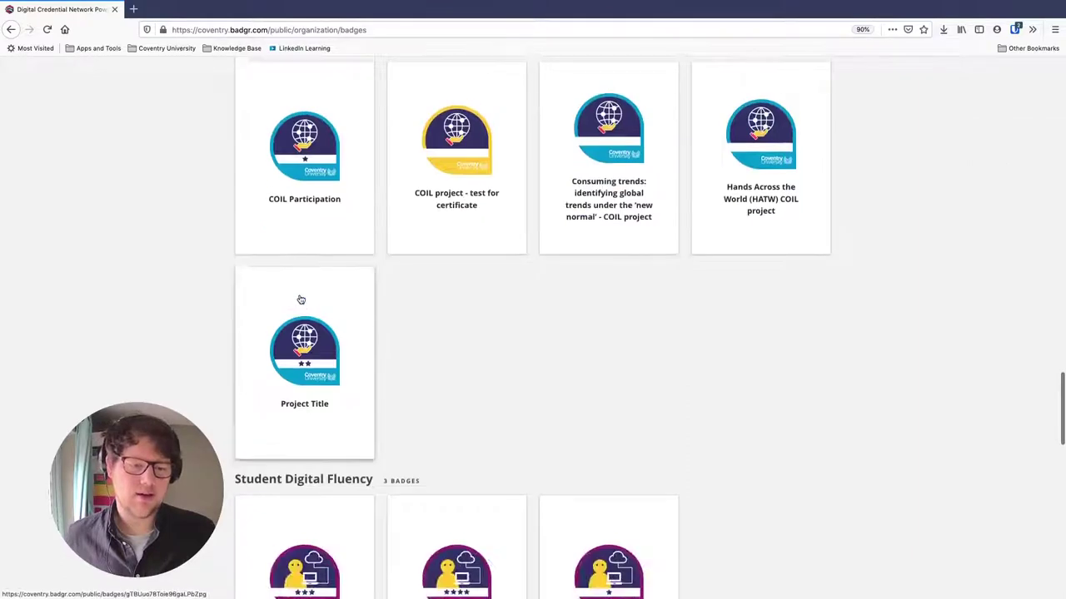
pyautogui.scroll(-2, 327, 344)
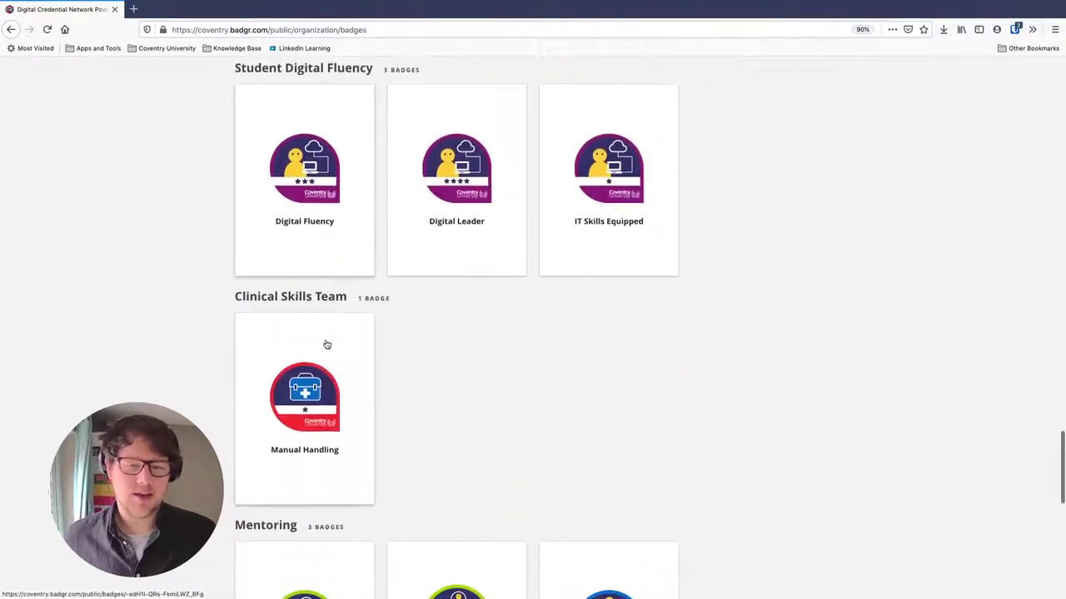
pyautogui.scroll(20, 399, 290)
pyautogui.scroll(5, 418, 311)
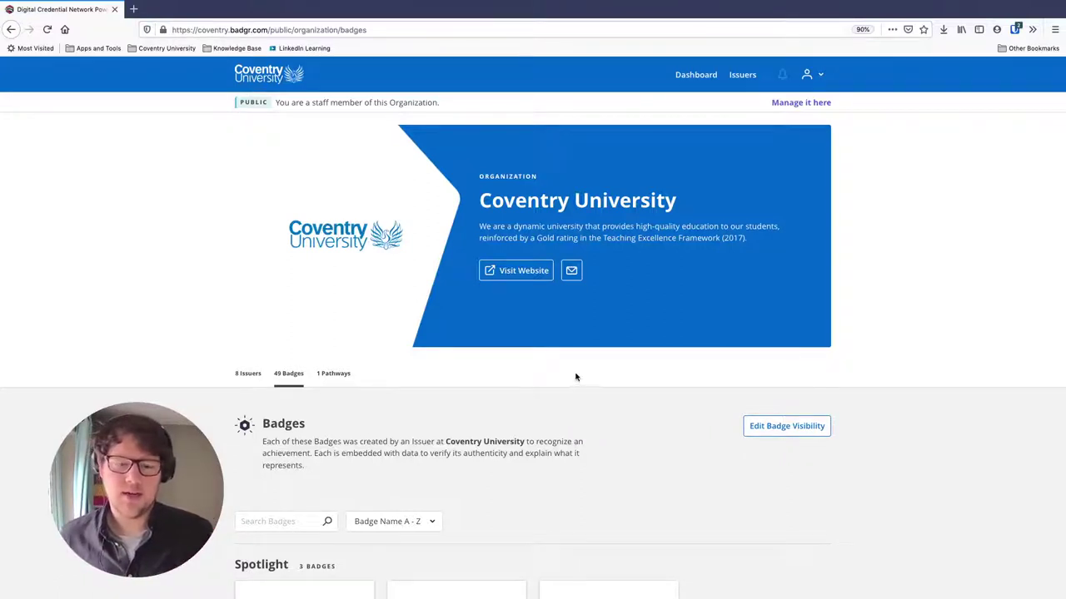
# Step: Open the Student Digital Fluency issuer's Pathways list from Issuers
pyautogui.click(742, 75)
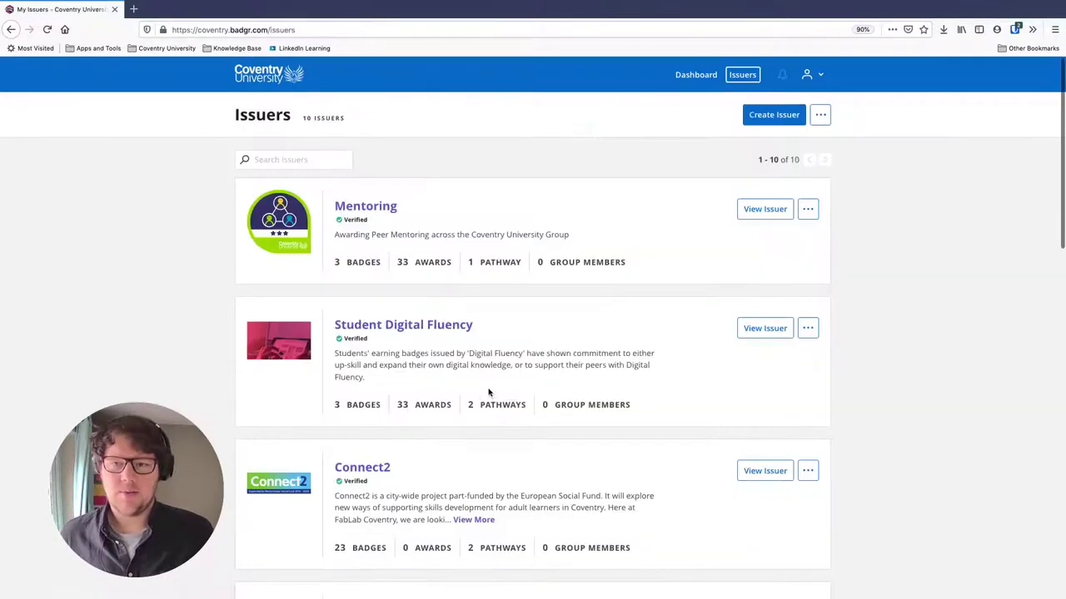
pyautogui.scroll(-3, 381, 305)
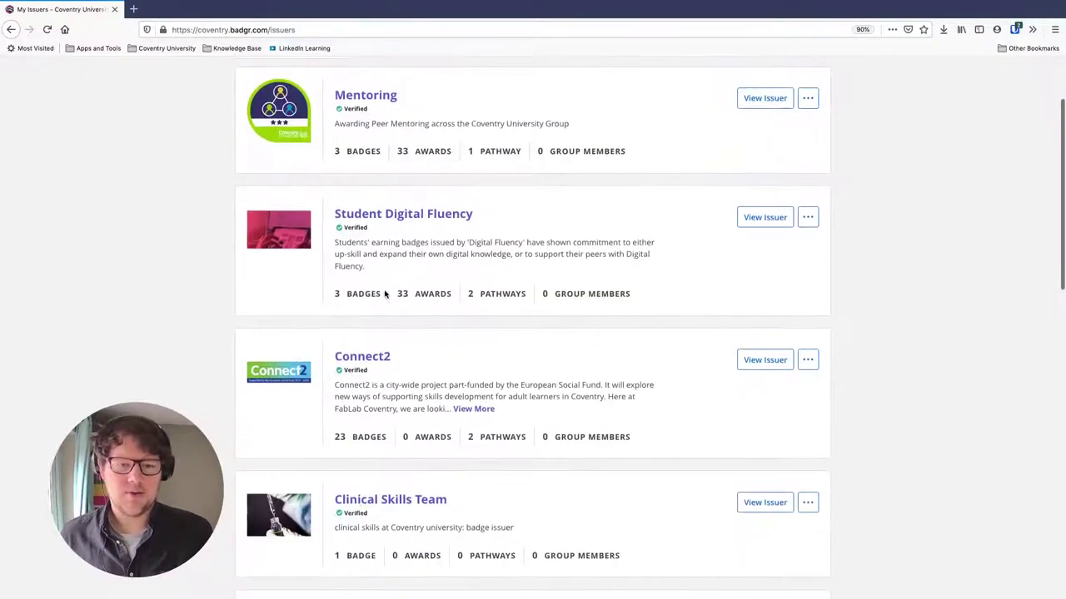
pyautogui.click(394, 214)
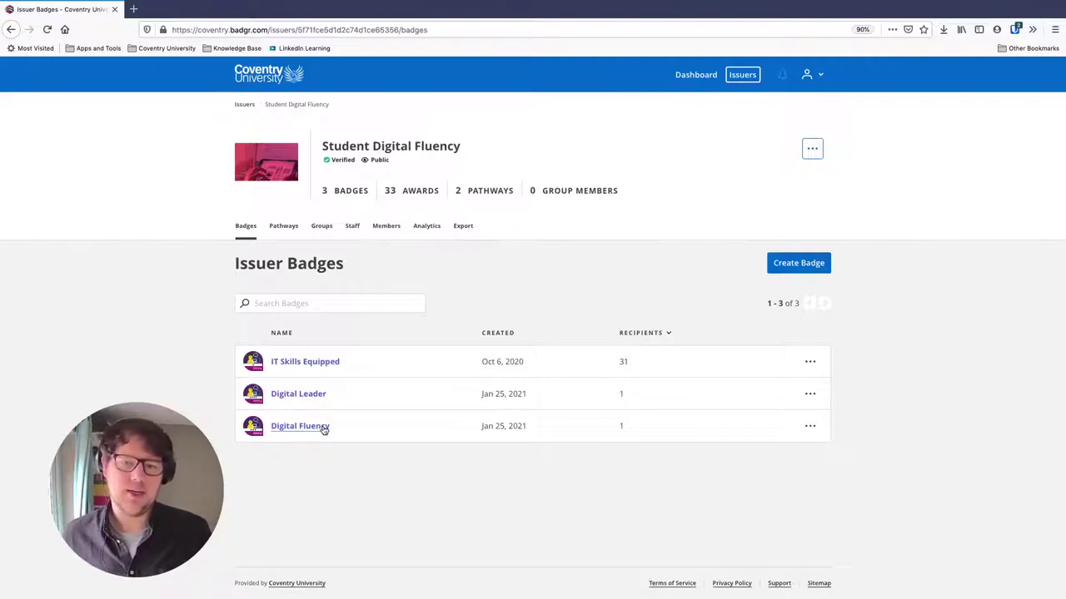
pyautogui.click(282, 227)
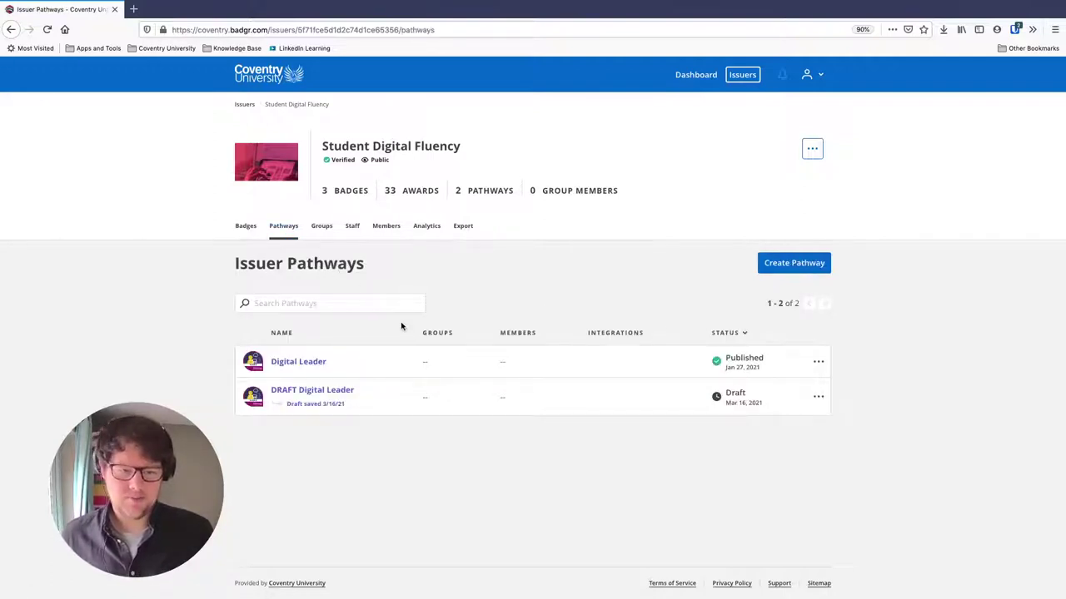
# Step: Start a new pathway named 'Digital Leaders Certification' using the name suggestion
pyautogui.click(792, 263)
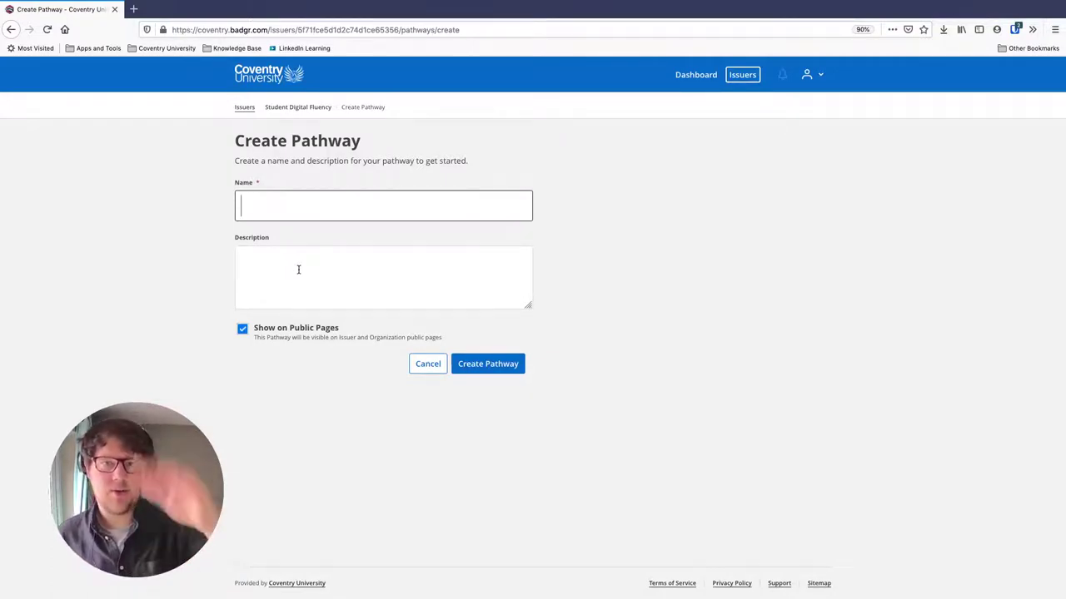
pyautogui.write('Digital')
pyautogui.press('Down')
pyautogui.press('Return')
pyautogui.click(311, 280)
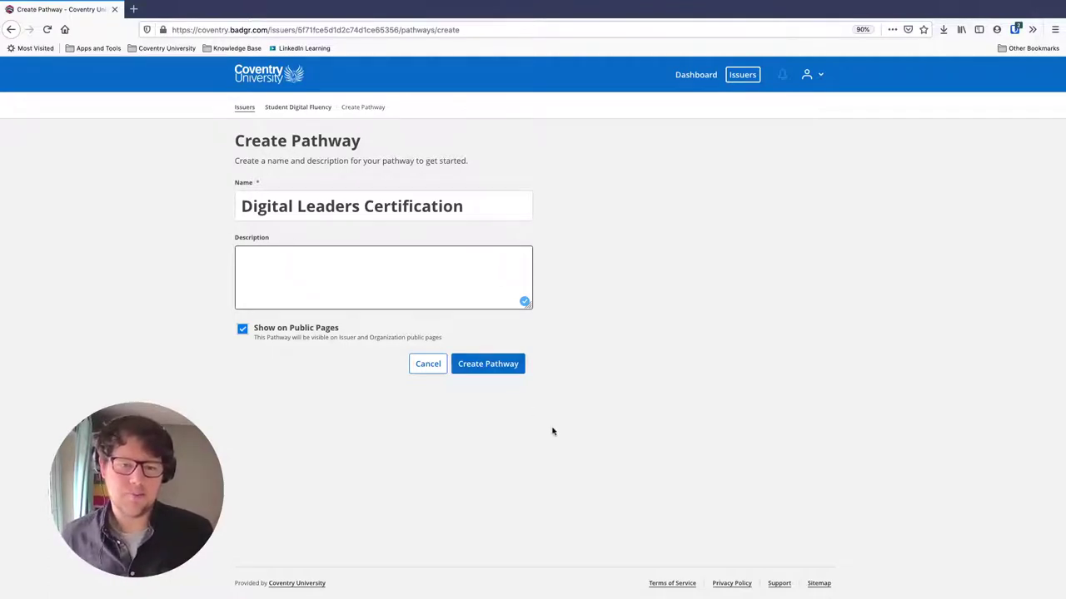
# Step: Save the Digital Leaders Certification pathway as a draft and open it in the editor
pyautogui.click(504, 364)
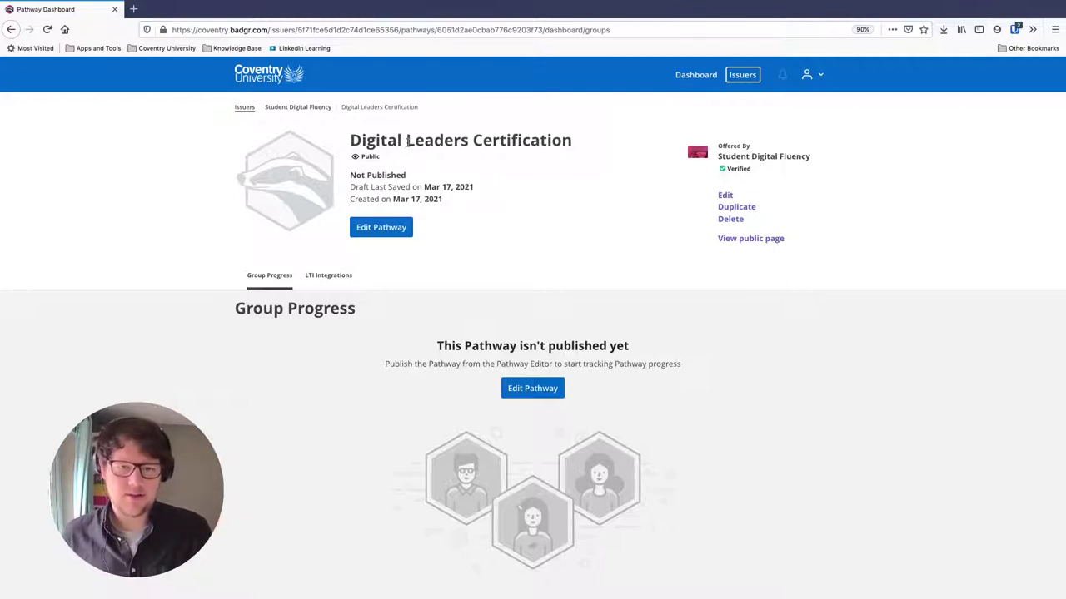
pyautogui.scroll(-1, 448, 358)
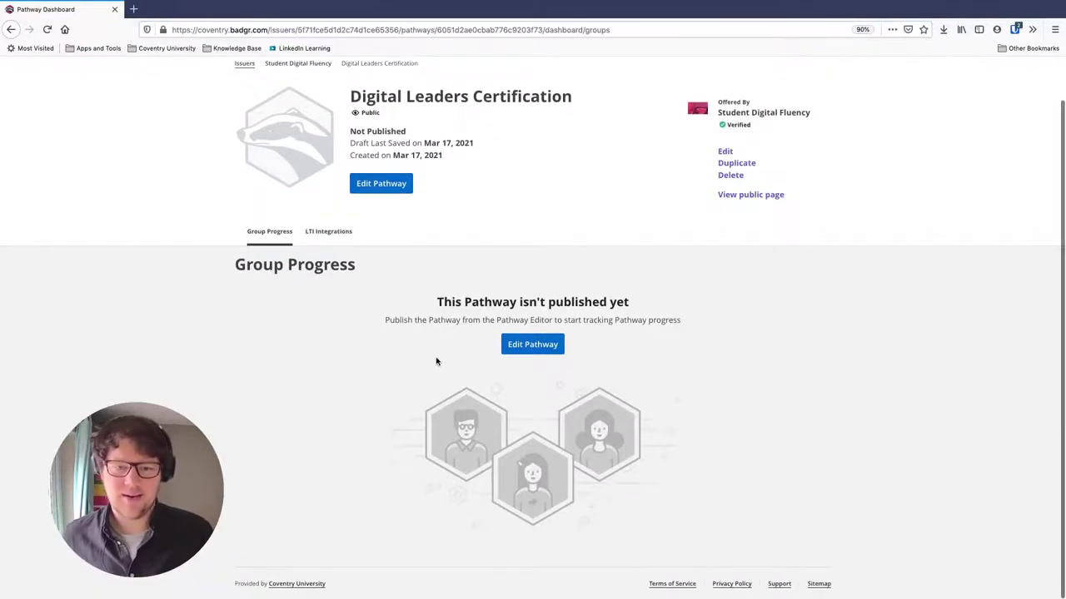
pyautogui.scroll(1, 358, 185)
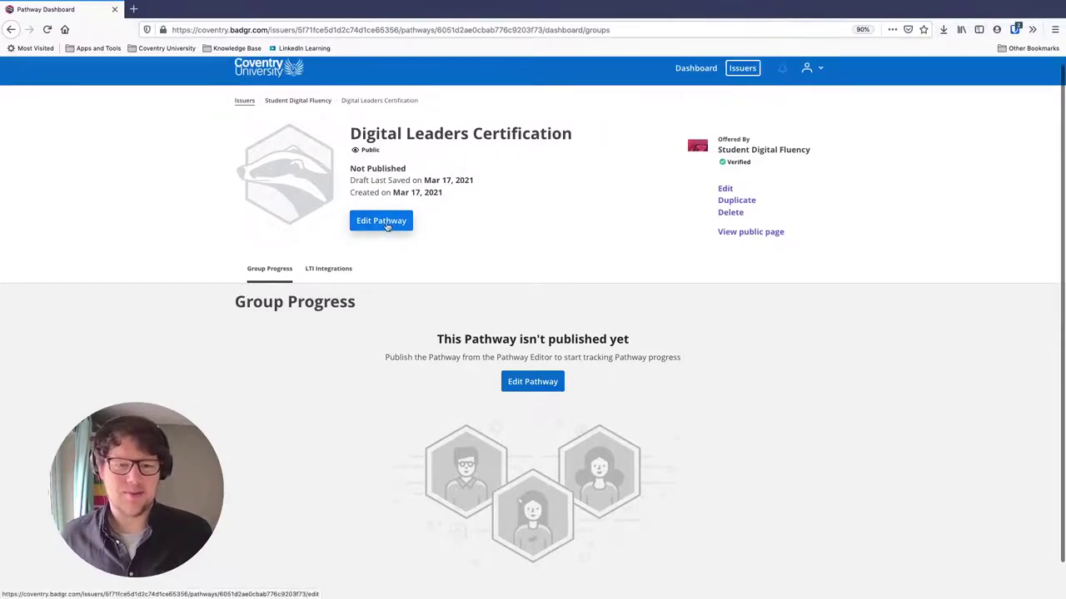
pyautogui.click(388, 227)
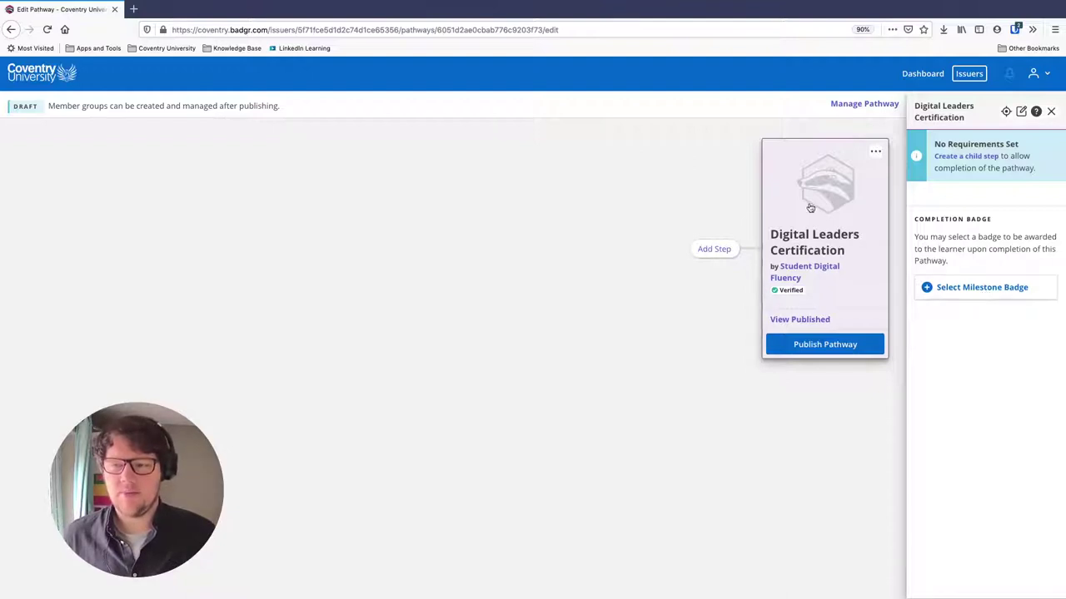
# Step: Set Digital Leader as the pathway's completion badge and add a first step
pyautogui.click(963, 287)
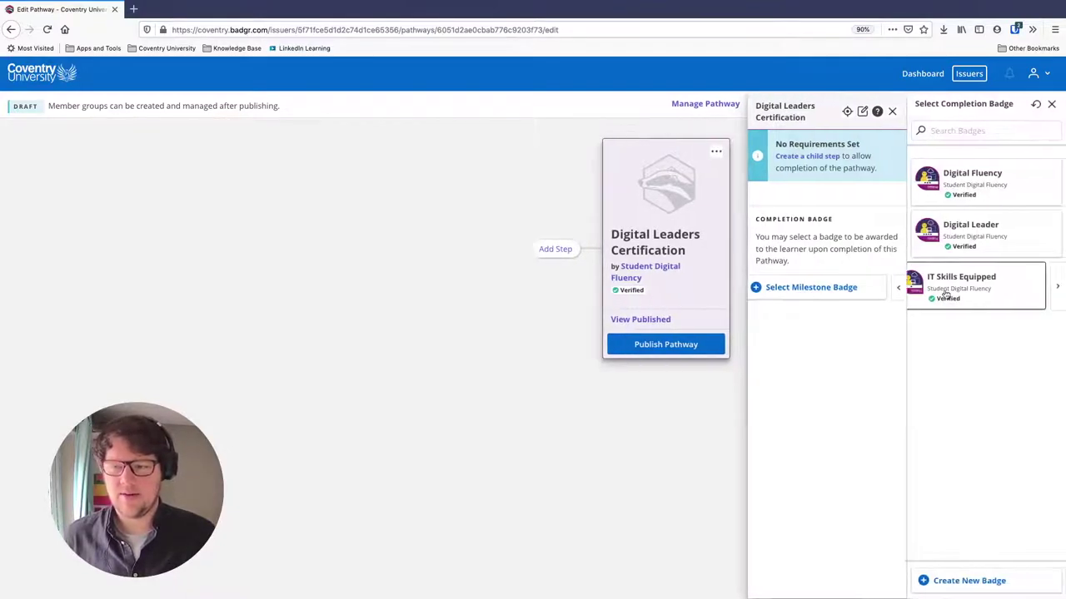
pyautogui.click(991, 237)
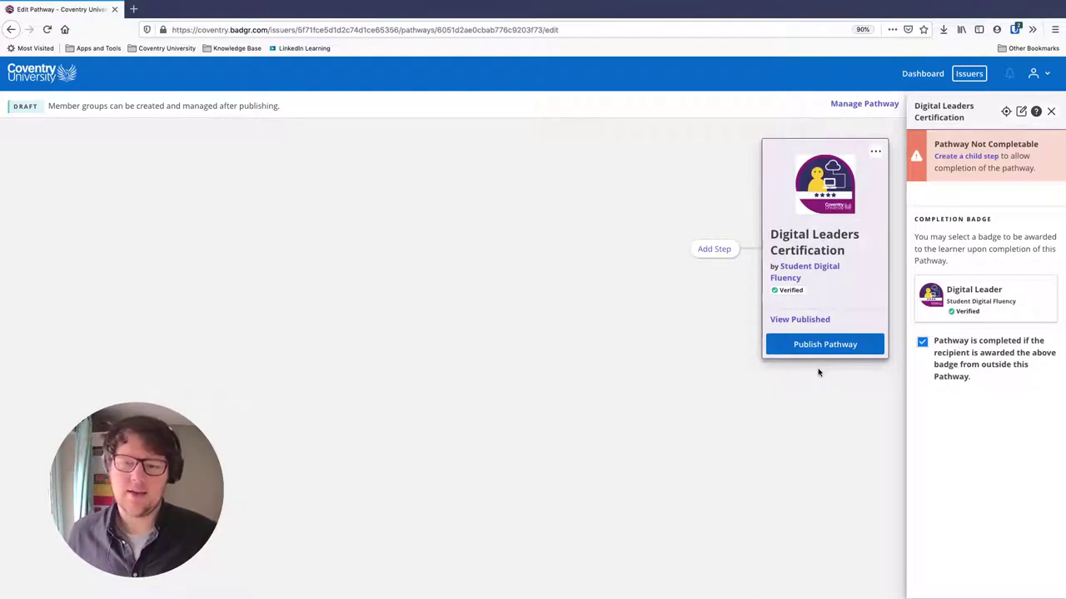
pyautogui.click(720, 251)
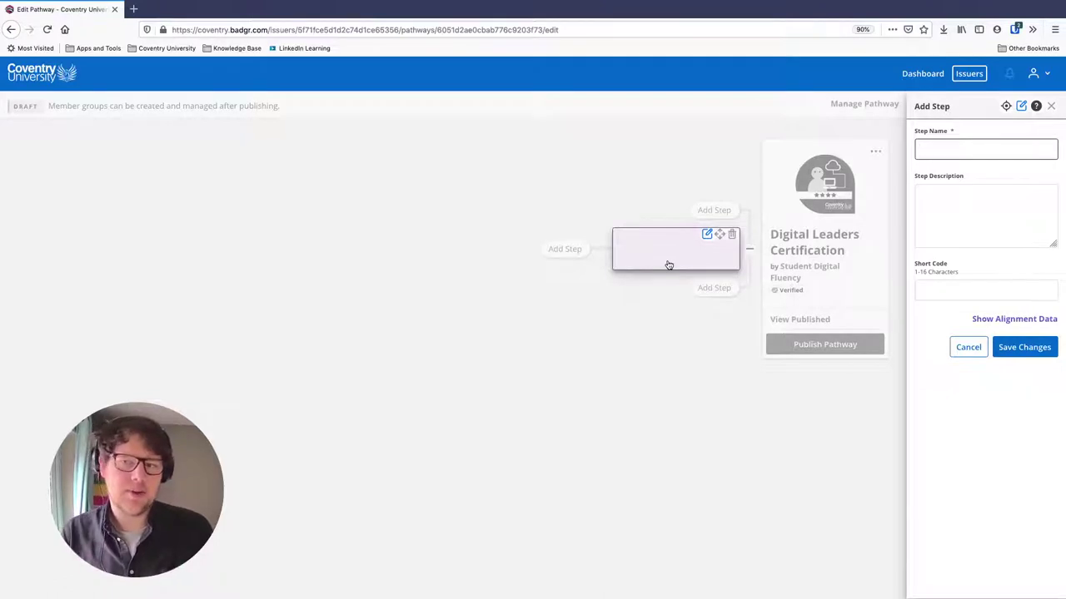
# Step: Save a first step named 'Skills Booster Session Delivery' and add a step before it
pyautogui.write('Dig')
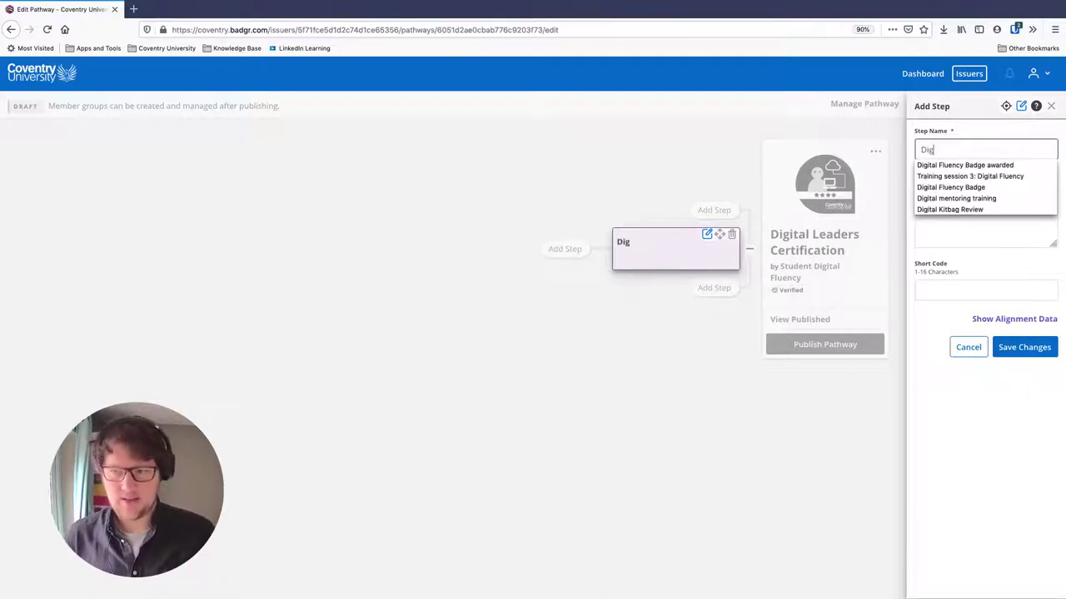
pyautogui.hotkey('ctrl', 'a')
pyautogui.write('S')
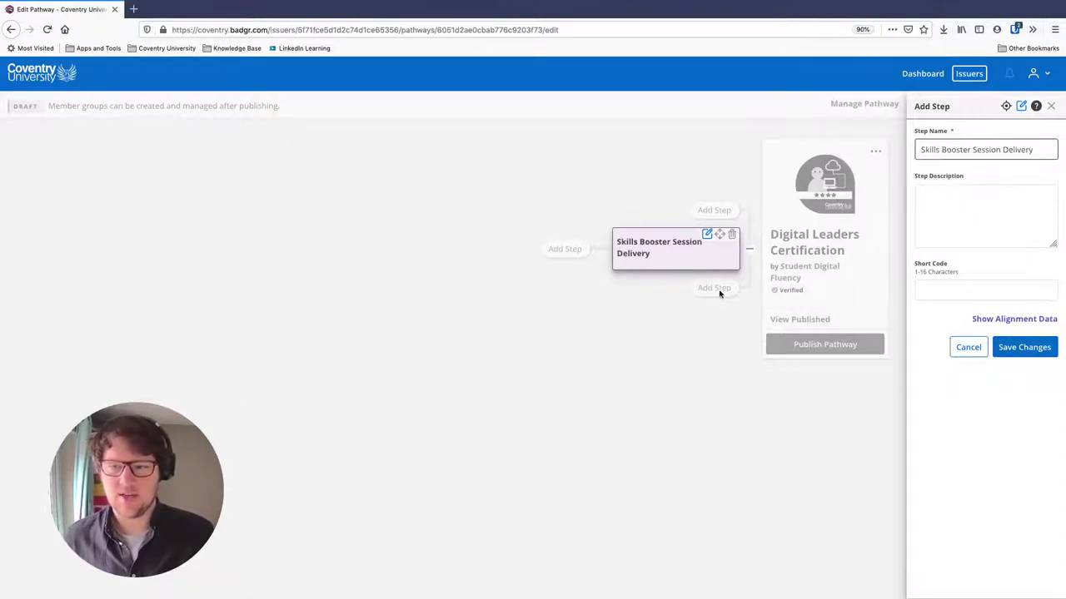
pyautogui.click(1027, 348)
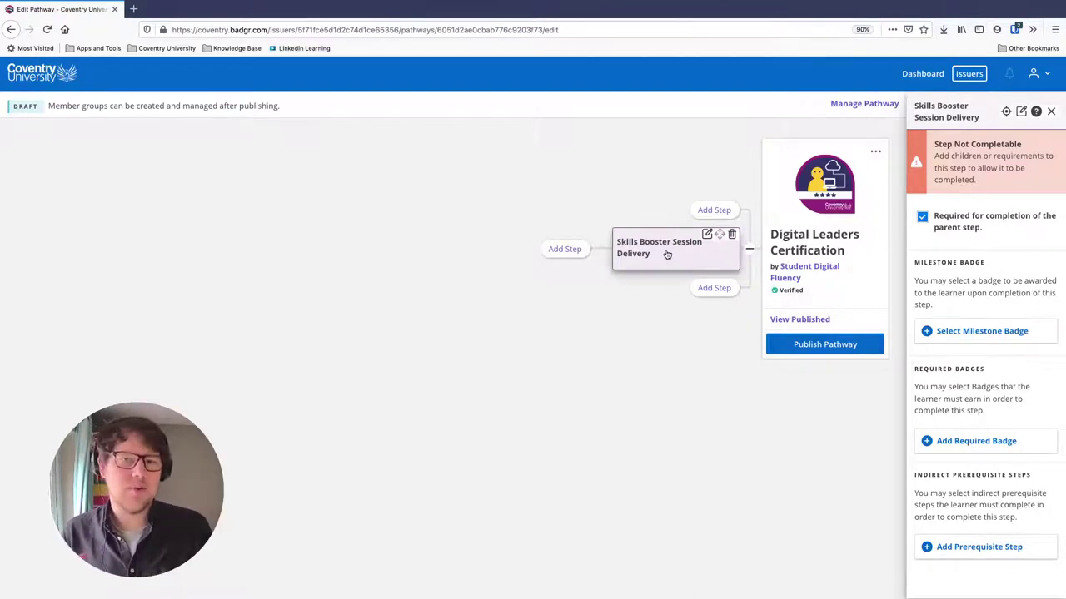
pyautogui.click(565, 250)
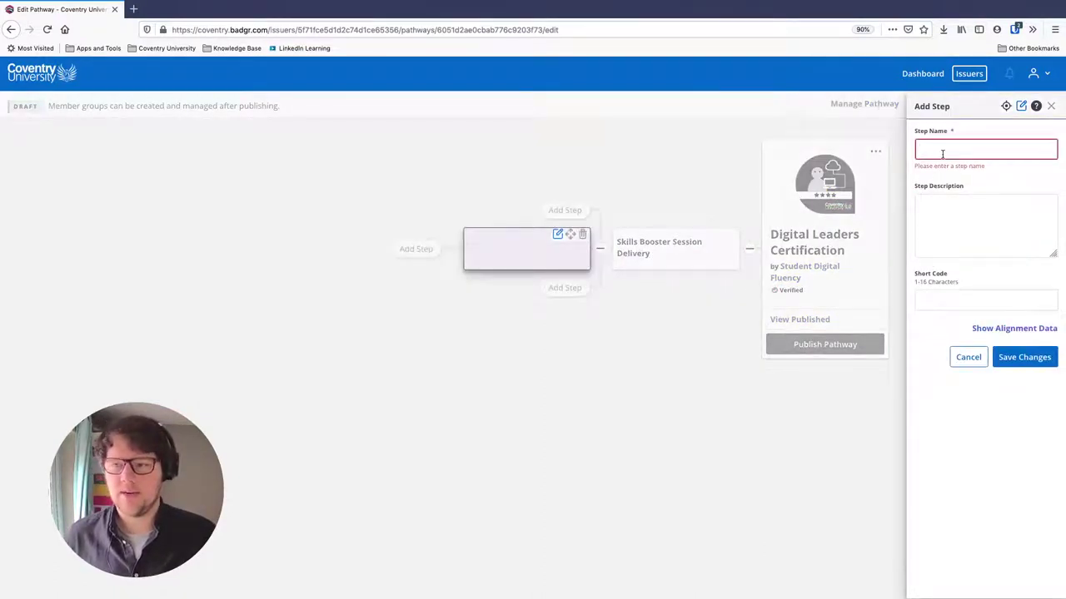
# Step: Name and save the new step 'Digital Fluency Badge awarded'
pyautogui.write('Dig')
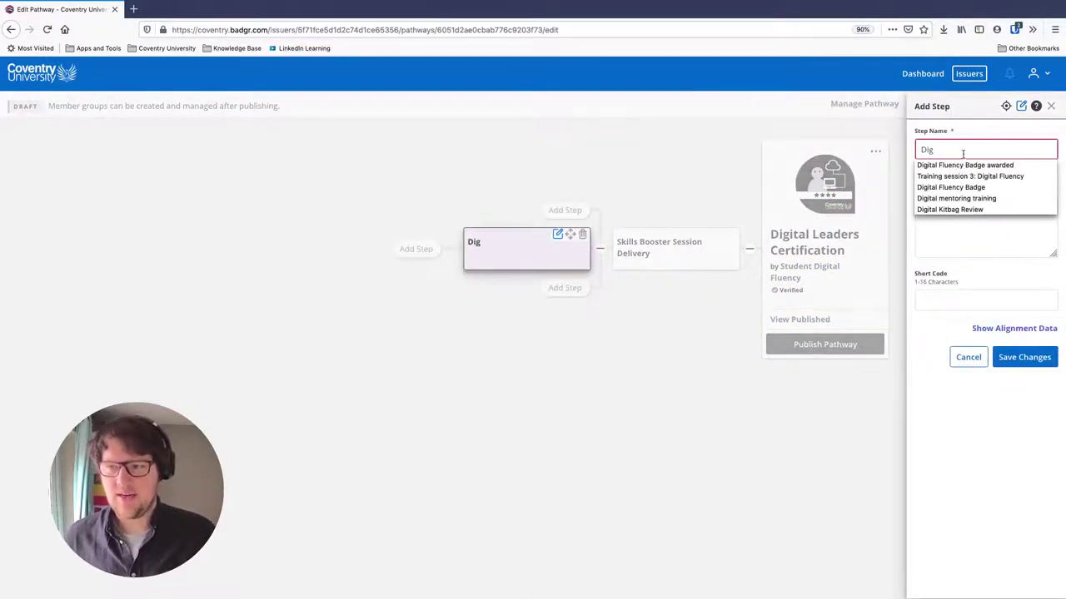
pyautogui.click(973, 165)
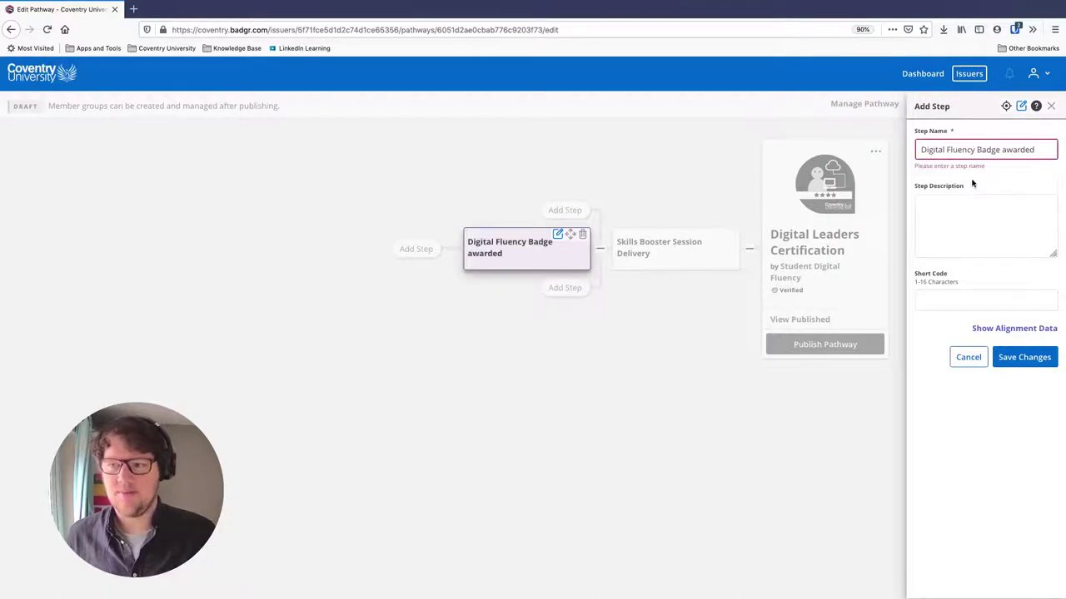
pyautogui.click(1012, 348)
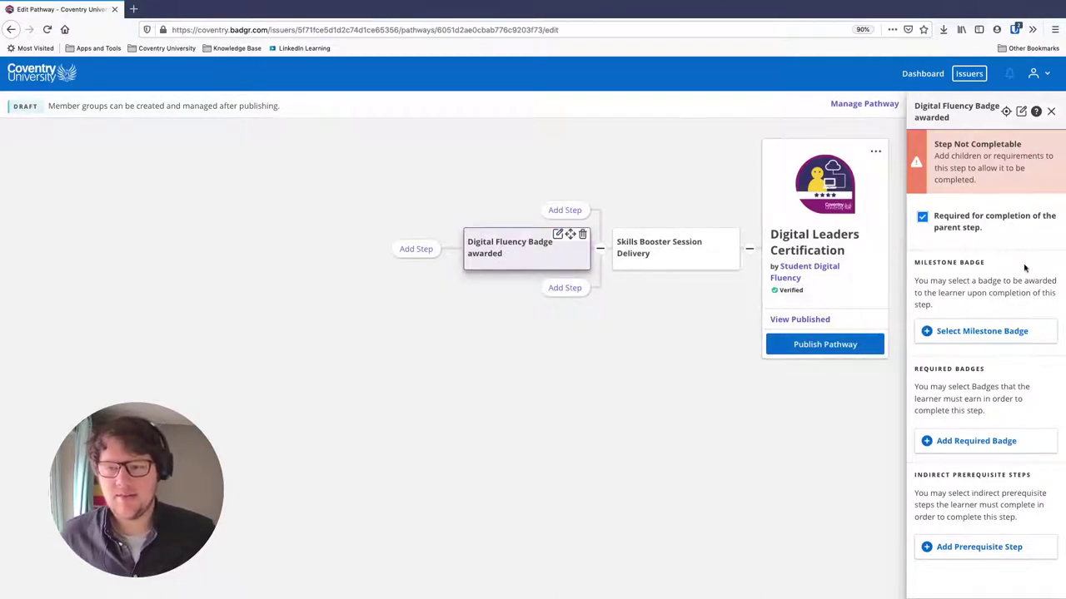
# Step: Make Digital Fluency the step's milestone badge and view its details
pyautogui.click(971, 331)
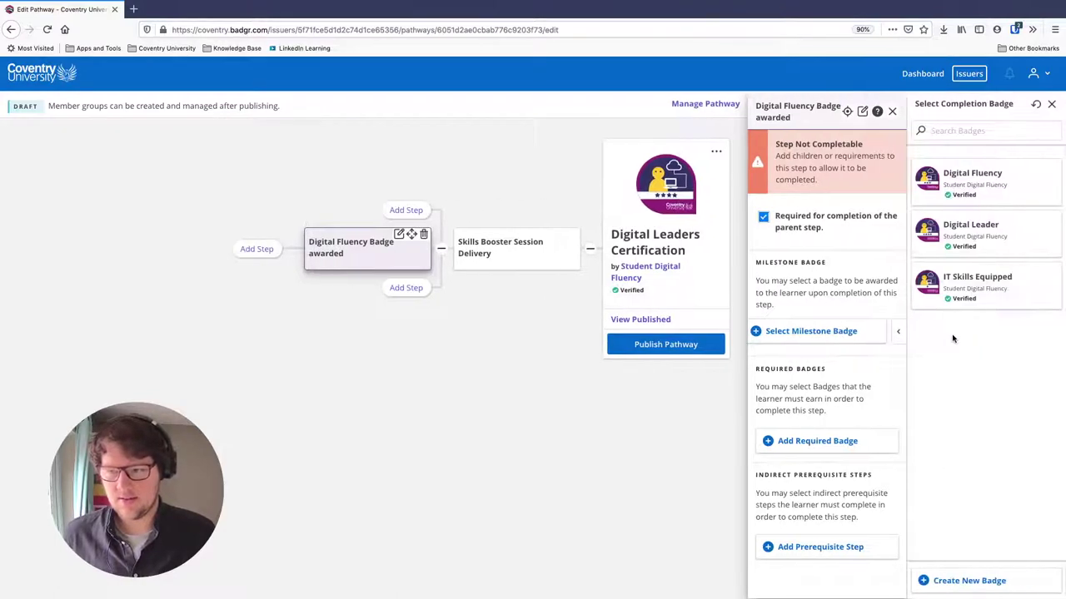
pyautogui.click(976, 182)
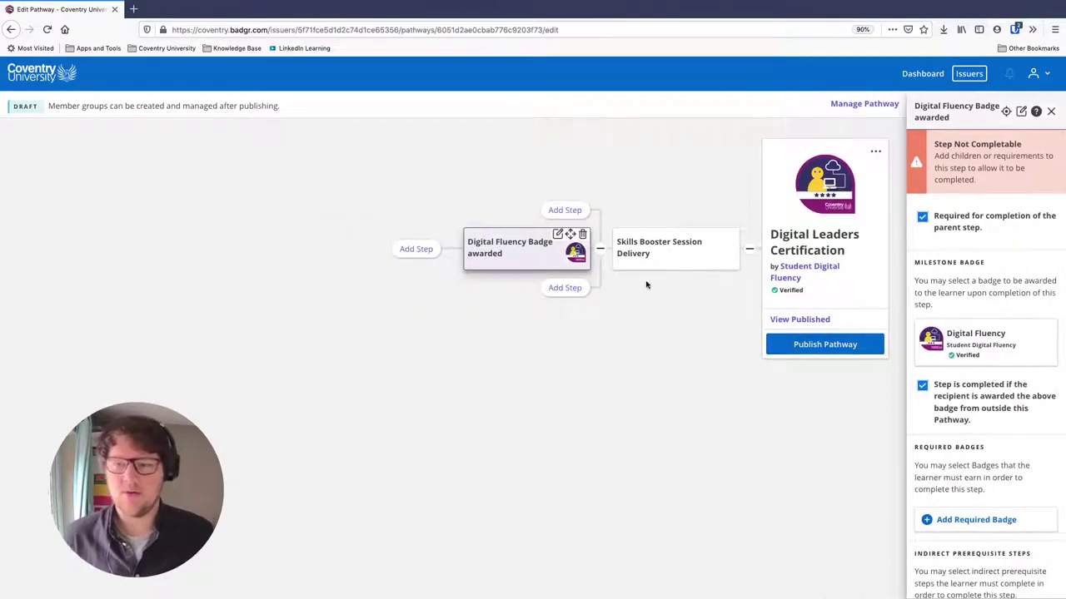
pyautogui.moveTo(1002, 358)
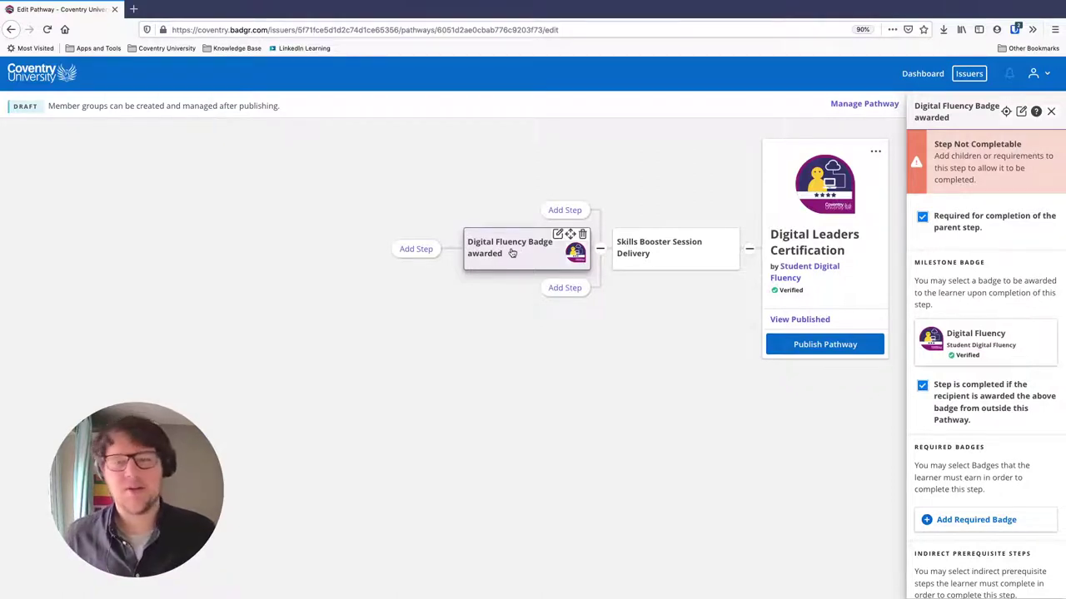
pyautogui.moveTo(930, 361)
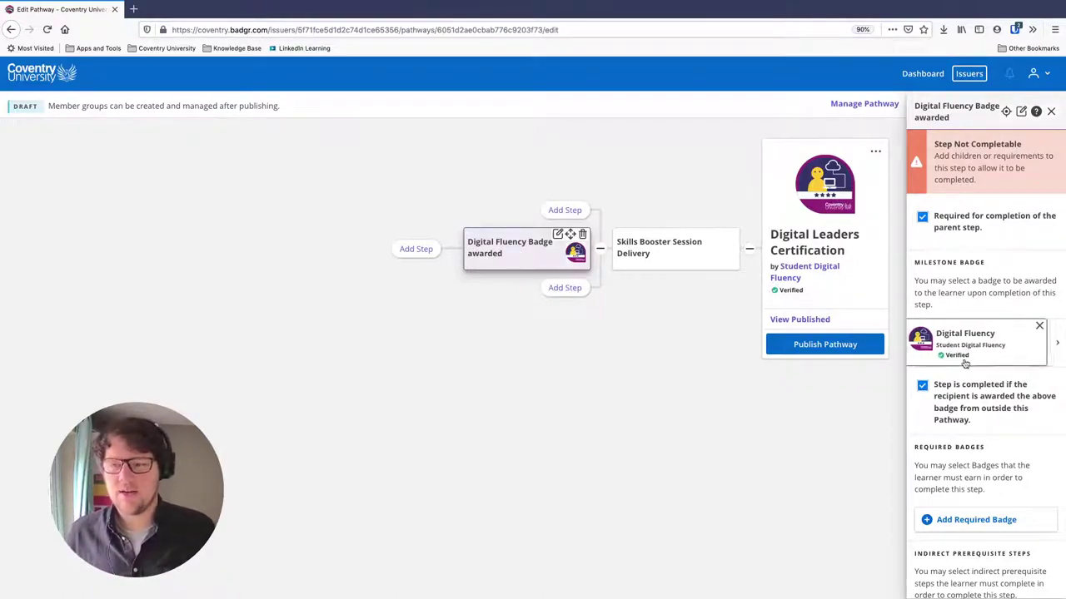
pyautogui.click(1008, 350)
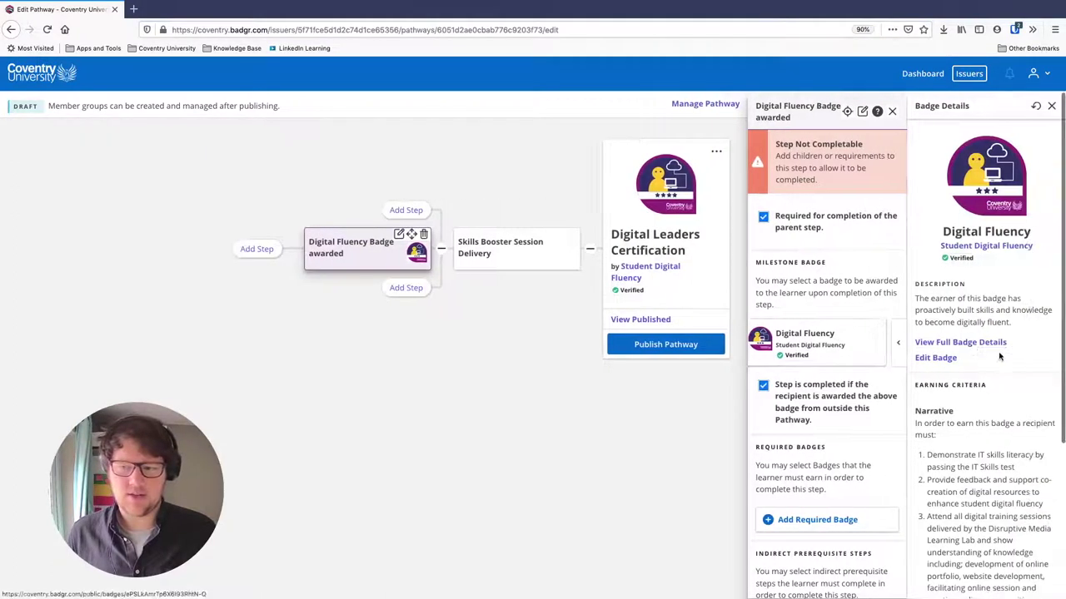
pyautogui.click(955, 345)
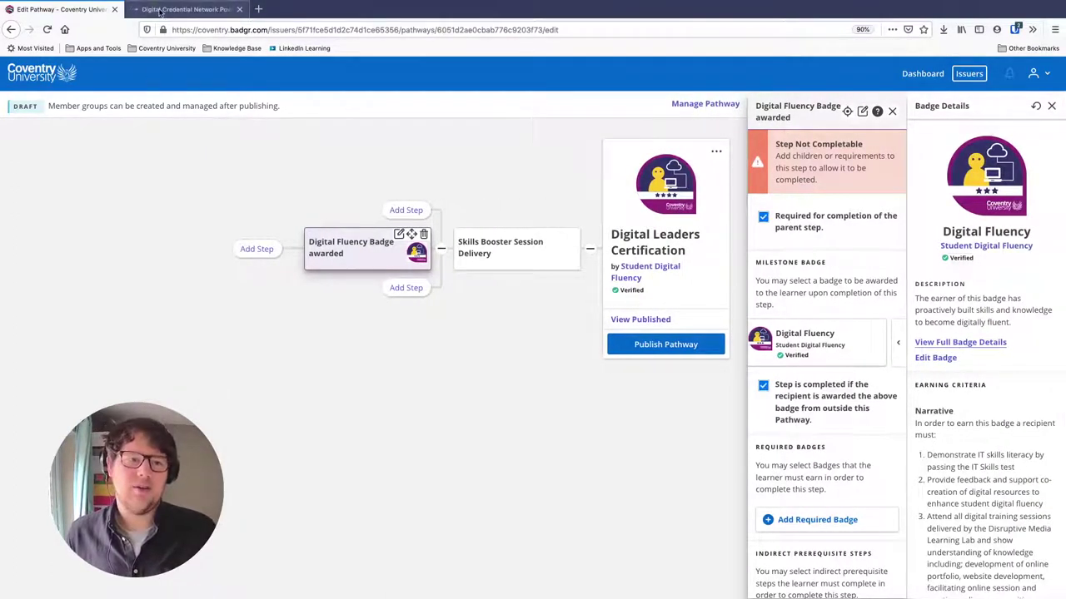
pyautogui.click(161, 11)
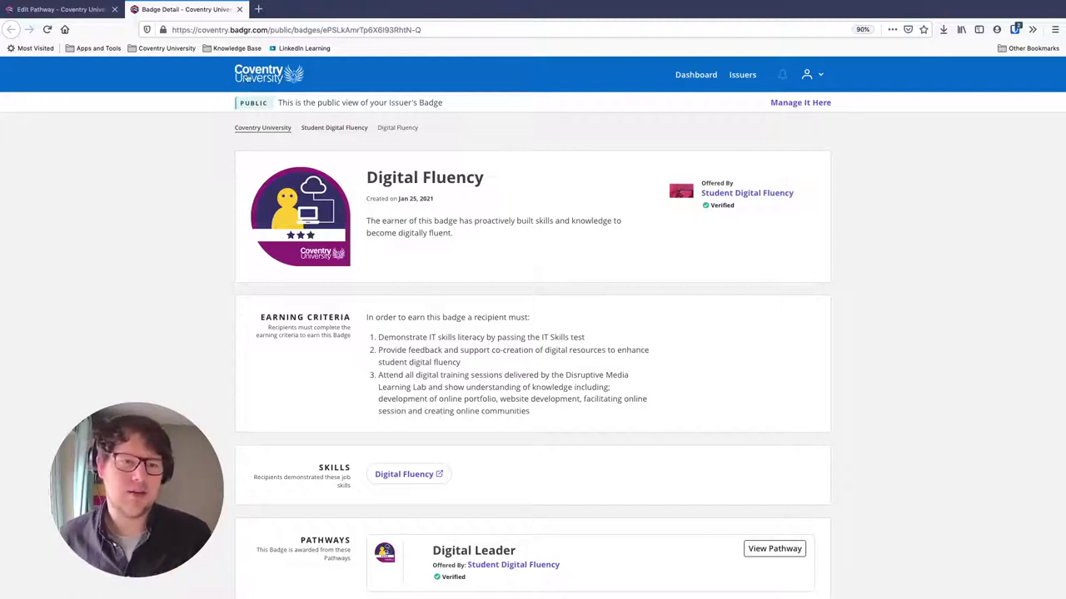
pyautogui.click(239, 10)
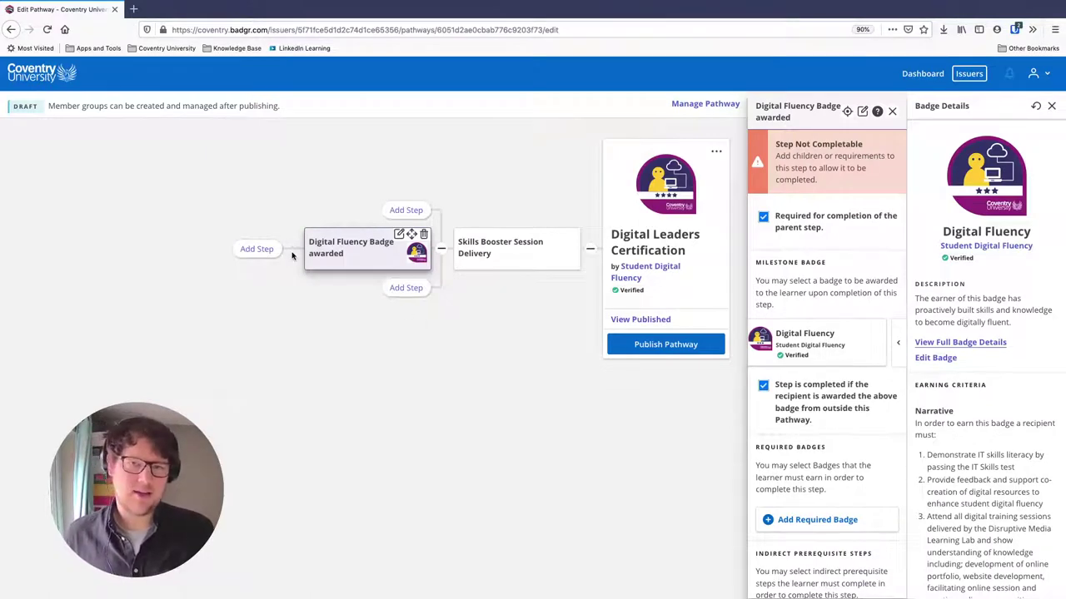
# Step: Add steps 'Training session 1: Coventry.Domains' and 'Training session 2: Wikimedia'
pyautogui.click(257, 249)
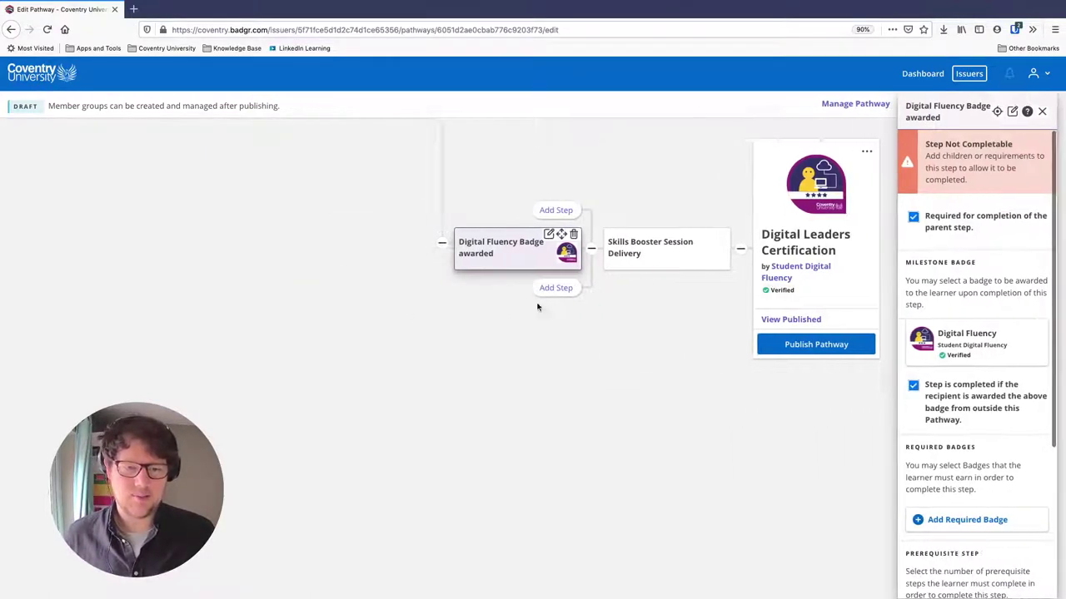
pyautogui.write('Tr')
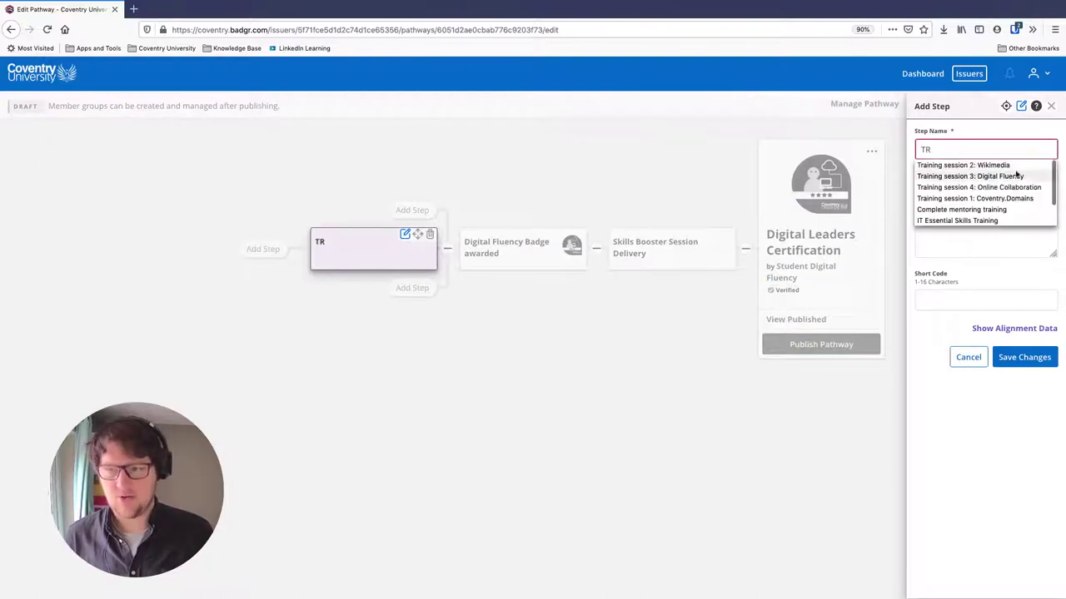
pyautogui.click(978, 195)
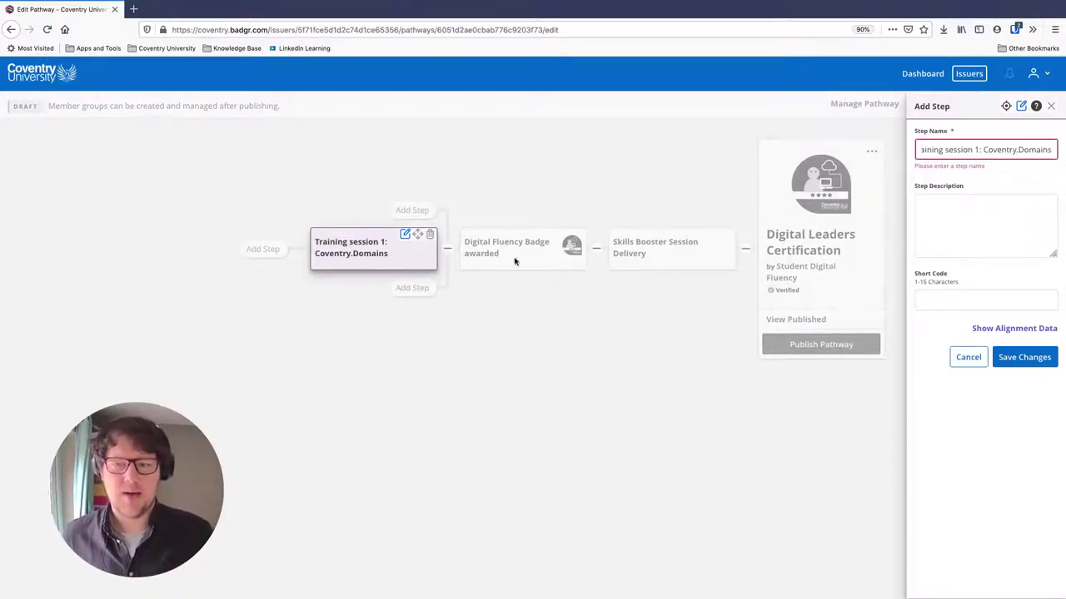
pyautogui.click(1013, 359)
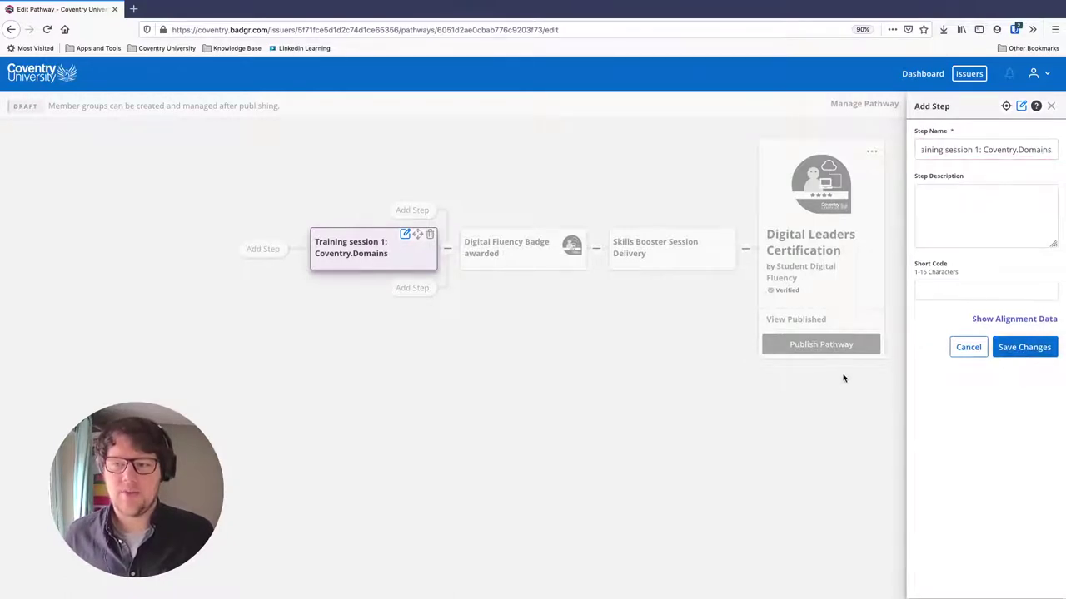
pyautogui.click(1024, 348)
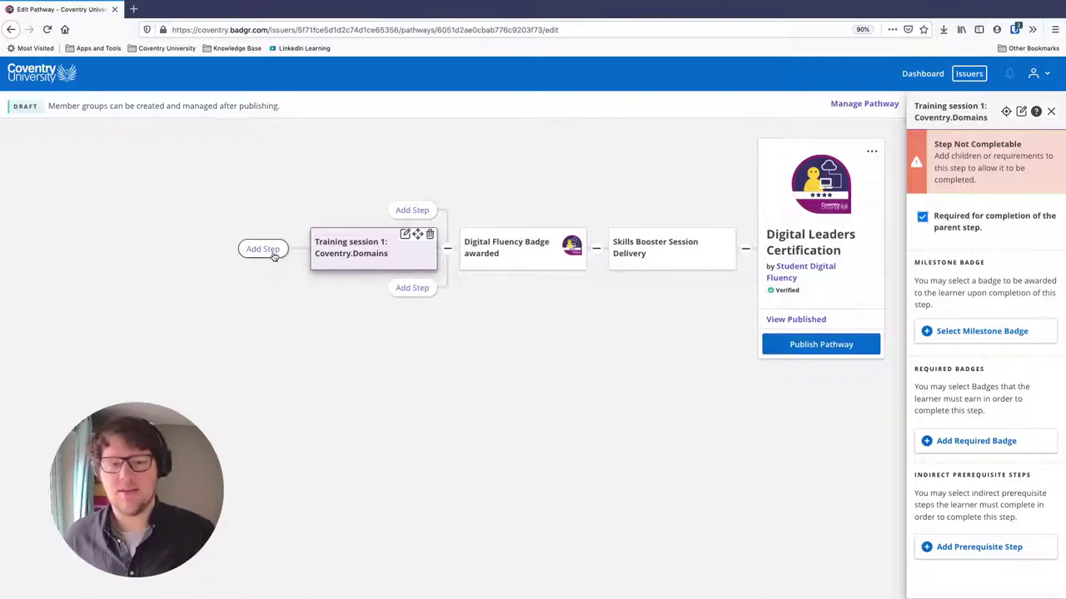
pyautogui.click(412, 289)
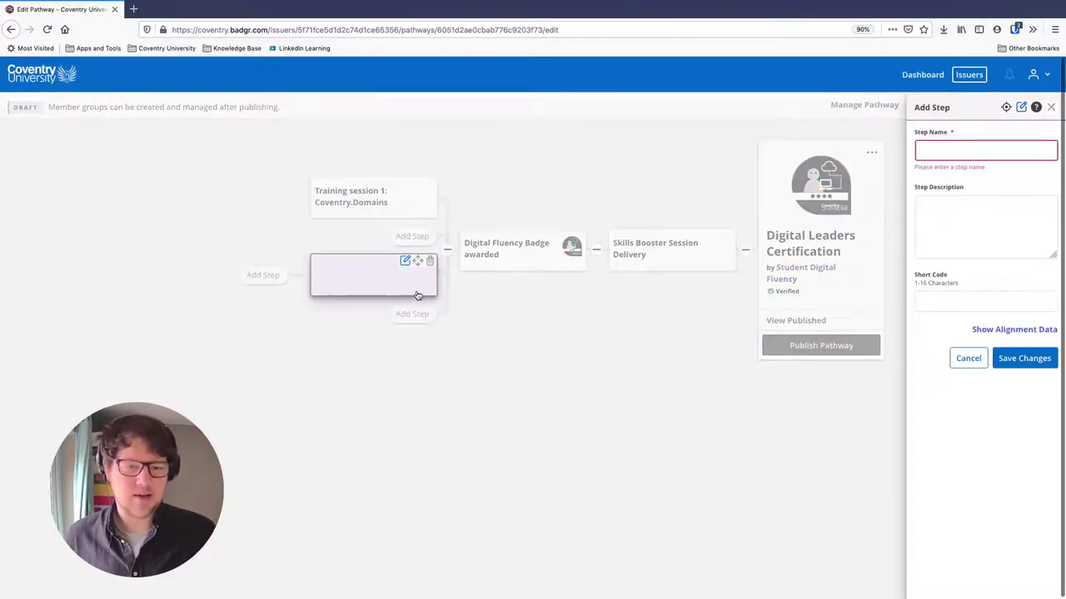
pyautogui.write('Tr')
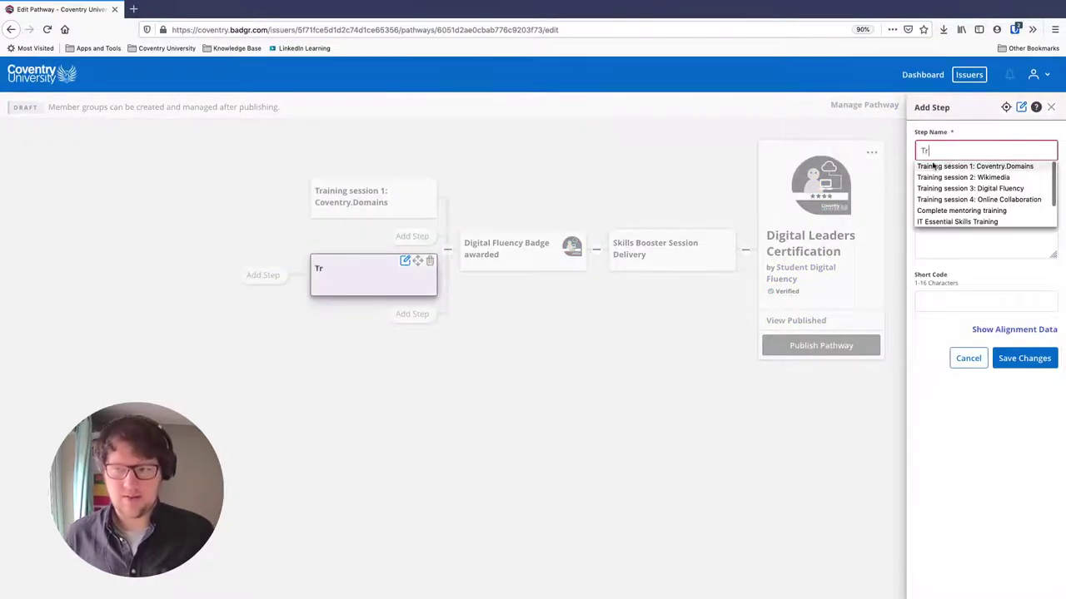
pyautogui.click(985, 178)
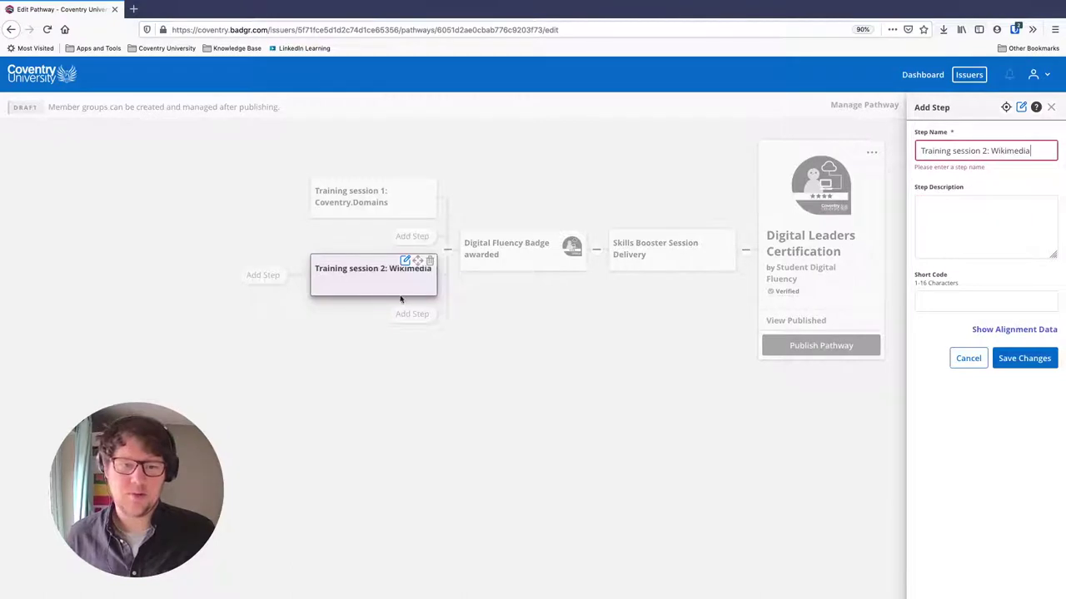
pyautogui.click(1031, 358)
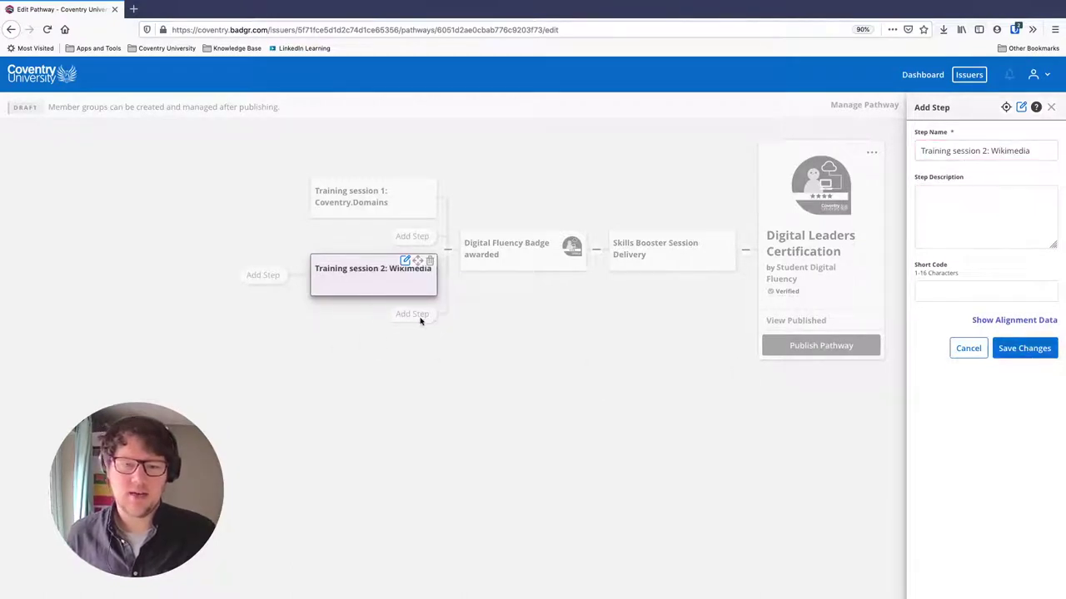
pyautogui.click(1032, 348)
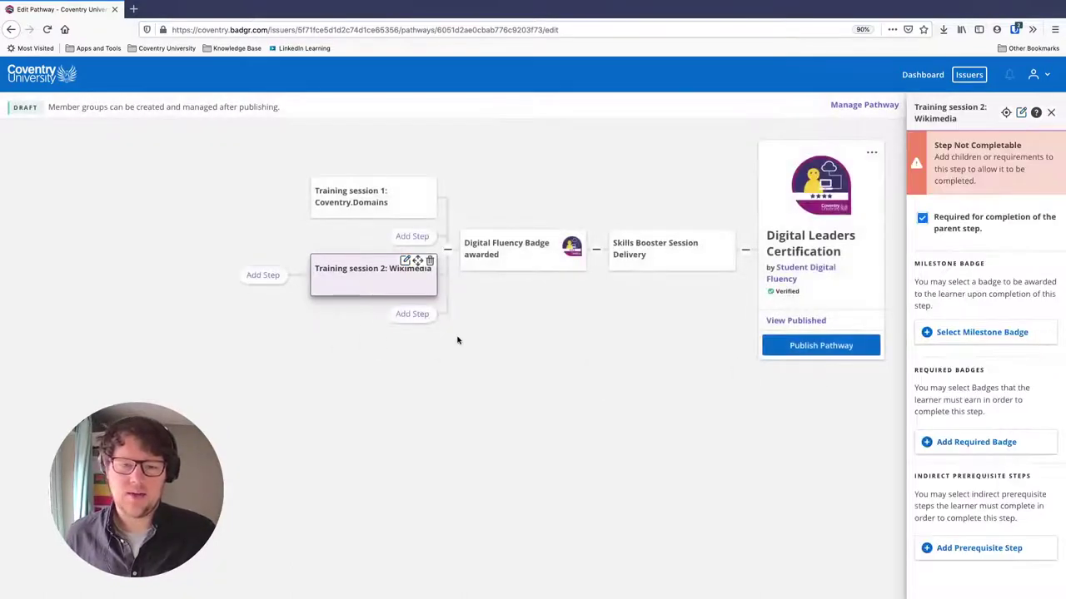
# Step: Add steps 'Training session 3: Digital Fluency' and 'Training session 4: Online Collaboration'
pyautogui.click(411, 314)
pyautogui.write('tr')
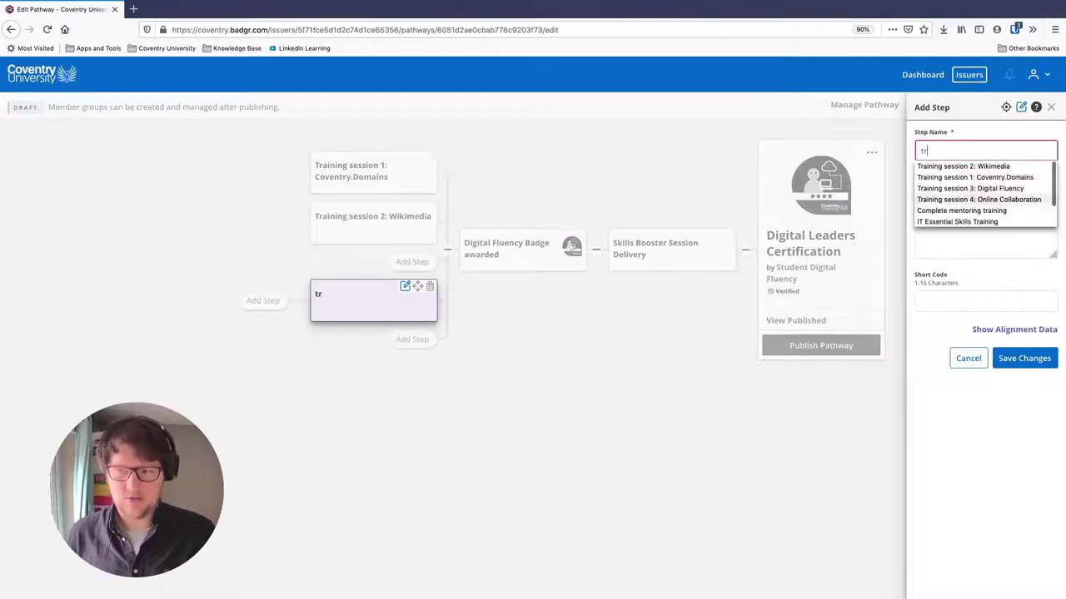
pyautogui.click(966, 189)
pyautogui.click(1024, 358)
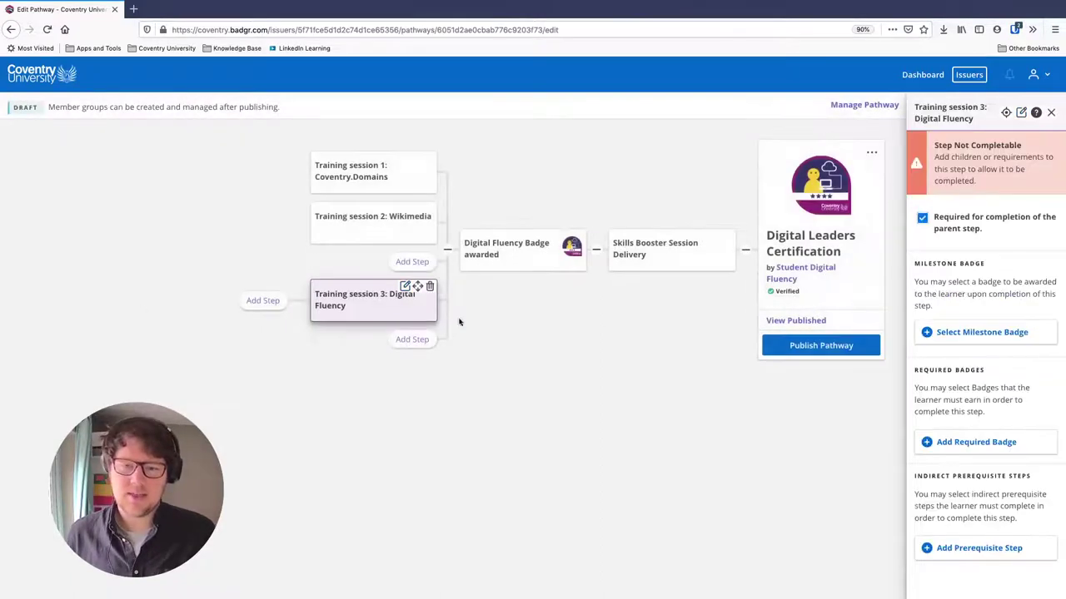
pyautogui.click(412, 339)
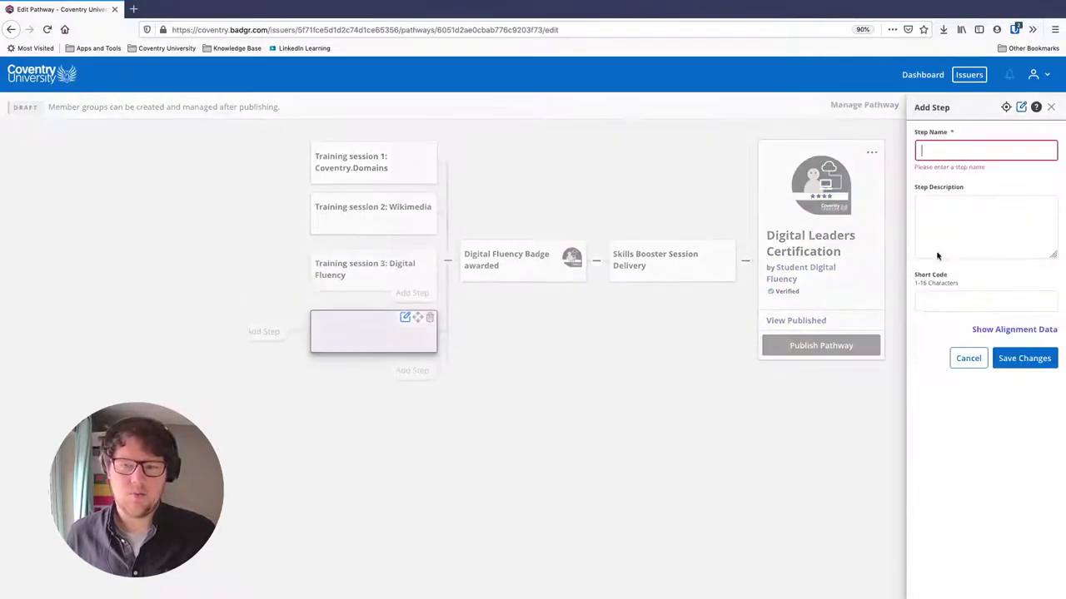
pyautogui.write('tr')
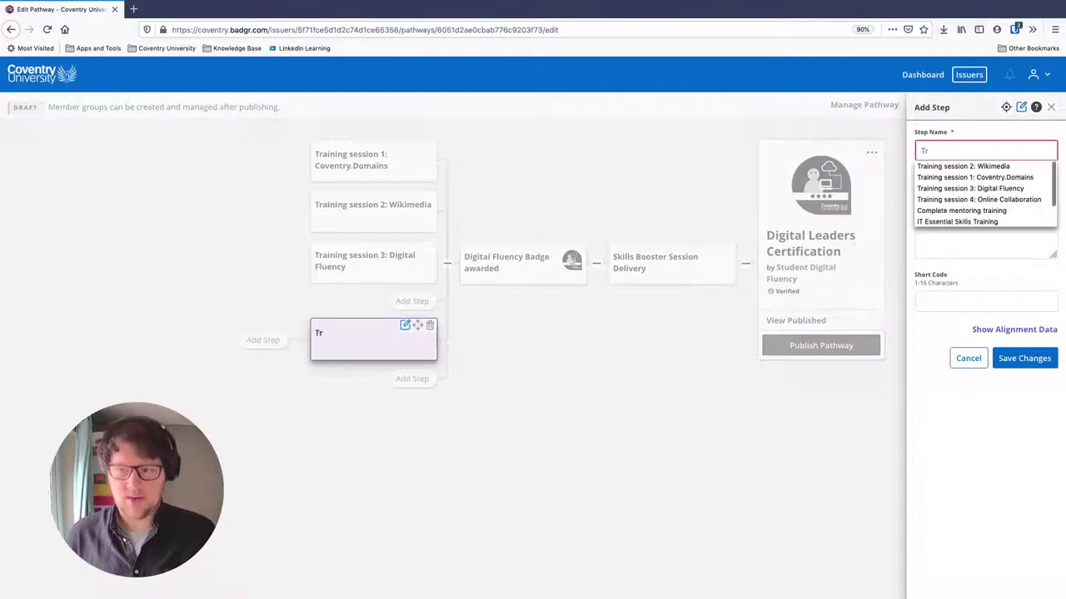
pyautogui.click(977, 200)
pyautogui.click(1040, 363)
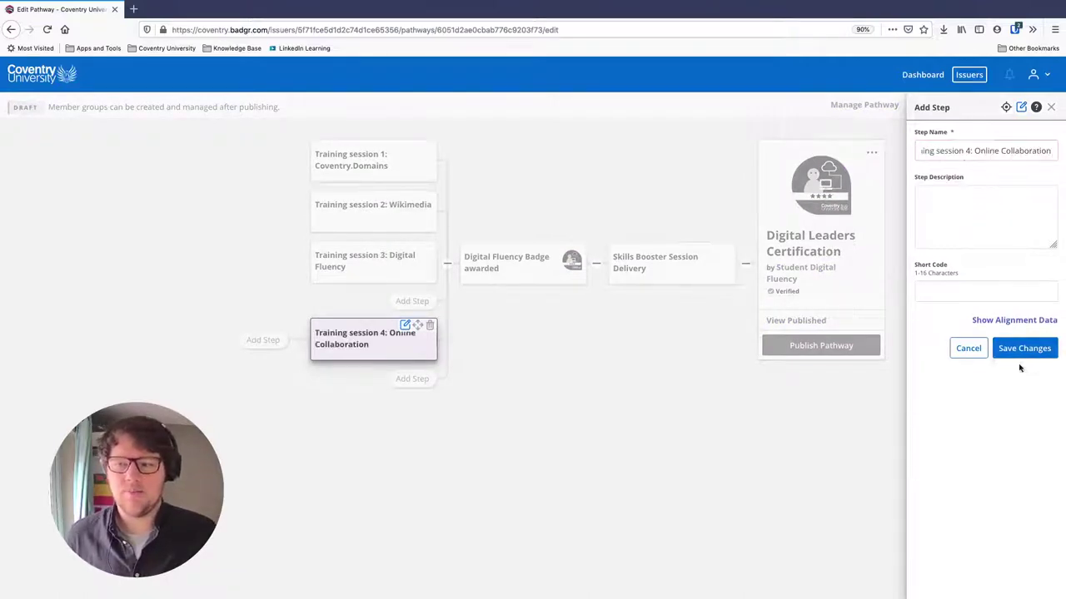
pyautogui.click(1020, 348)
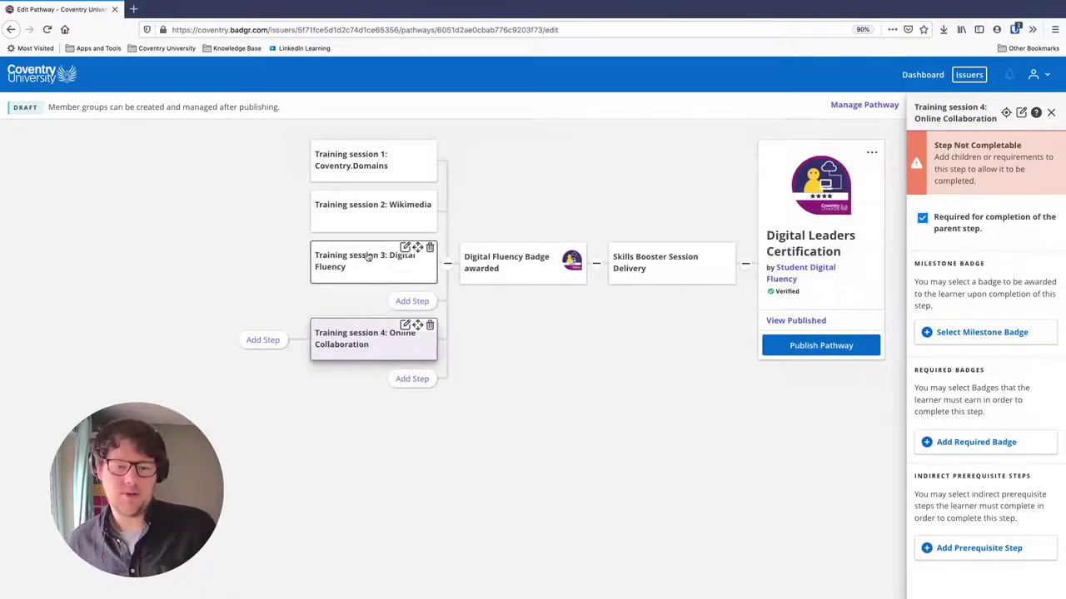
# Step: Set prerequisites: session 3 for session 4, session 2 for 3, session 1 for 2
pyautogui.click(959, 554)
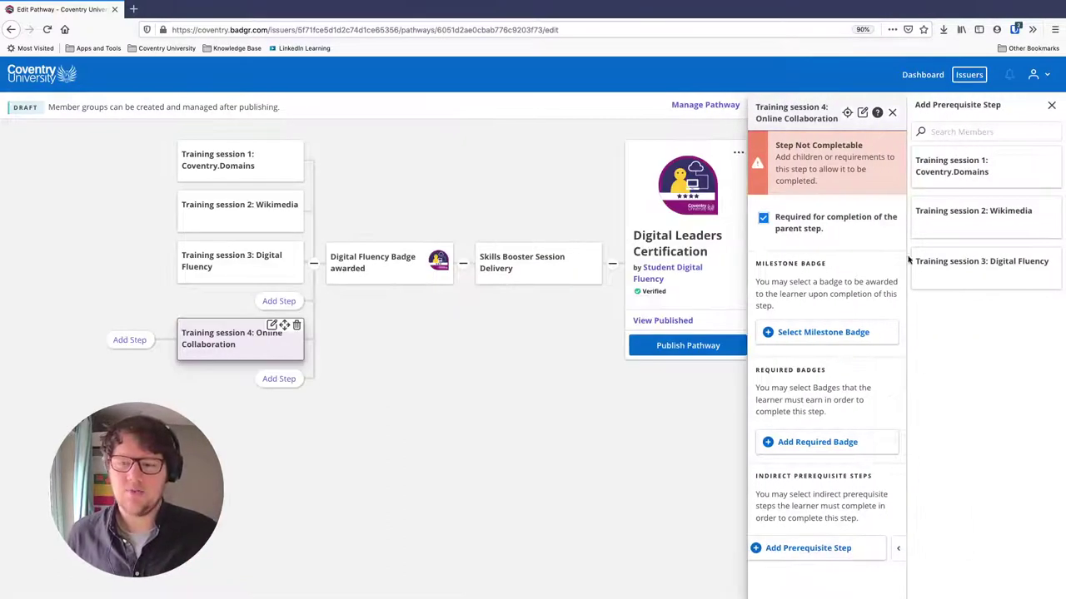
pyautogui.click(991, 270)
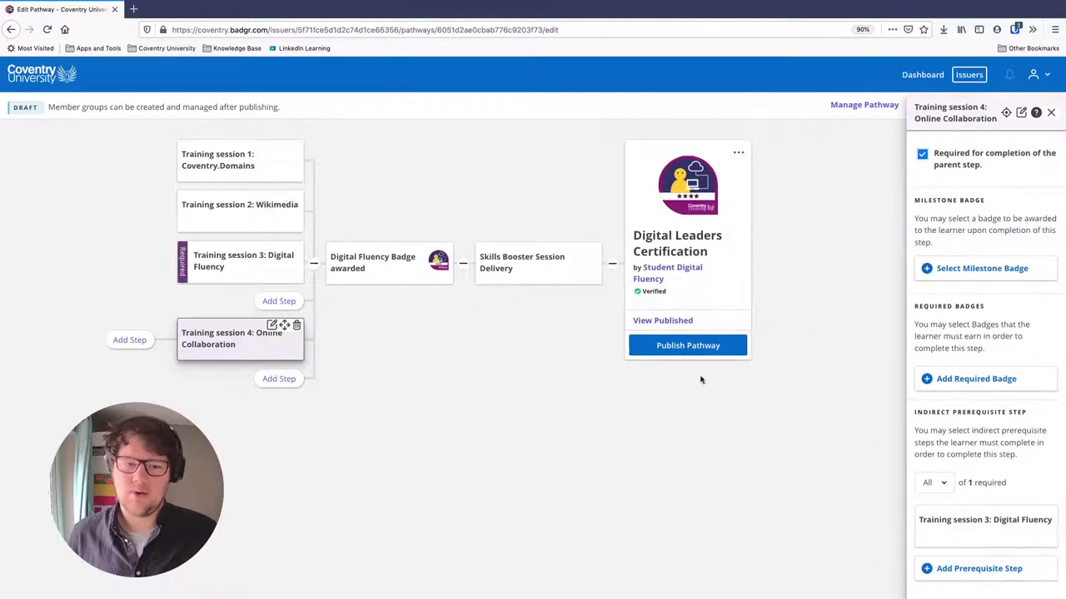
pyautogui.click(237, 263)
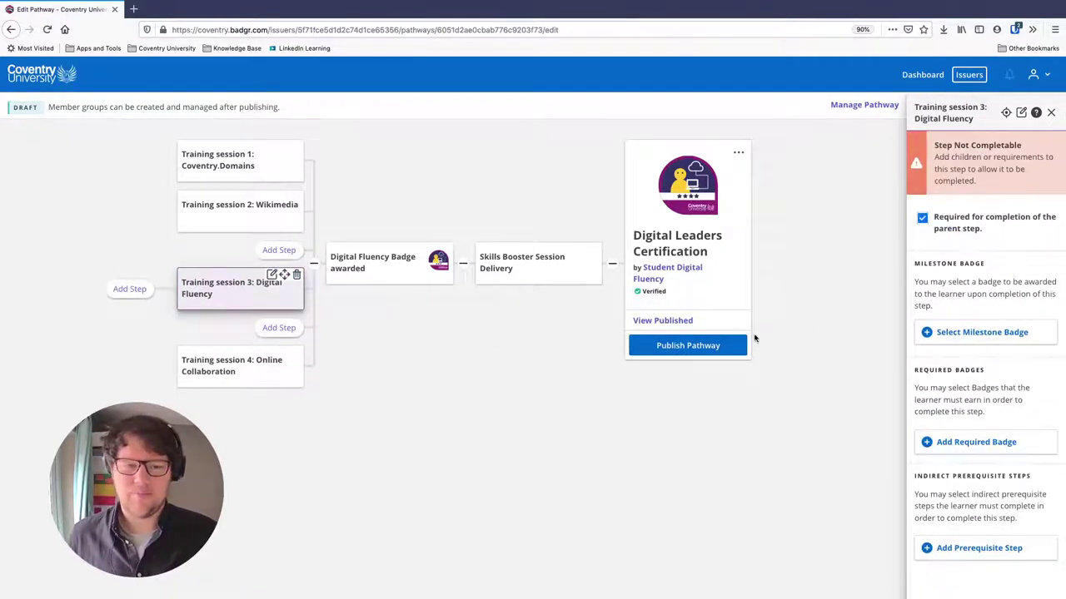
pyautogui.click(979, 549)
pyautogui.click(979, 213)
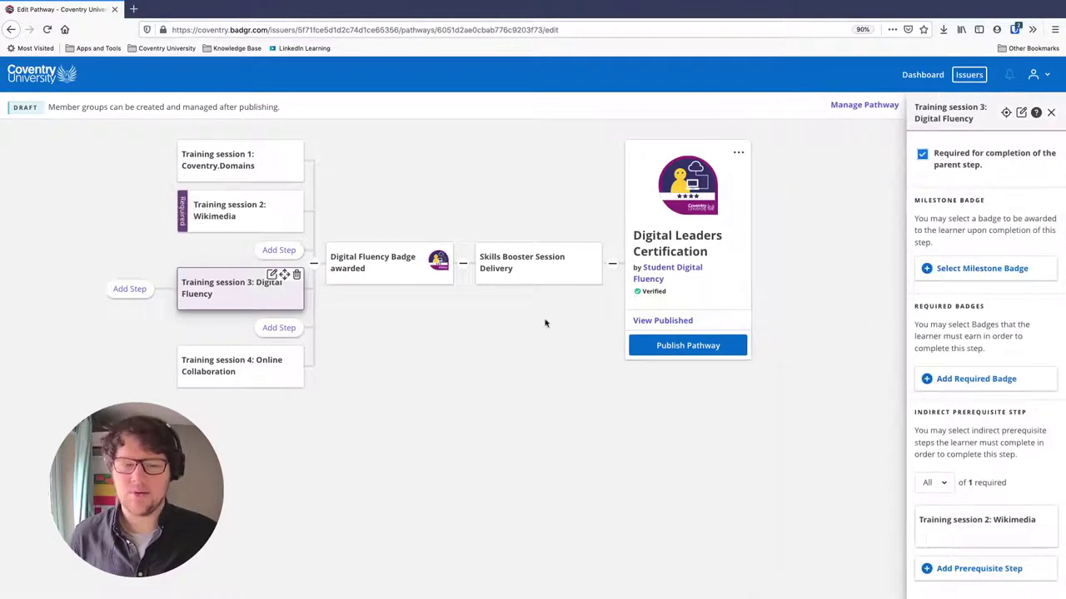
pyautogui.click(250, 221)
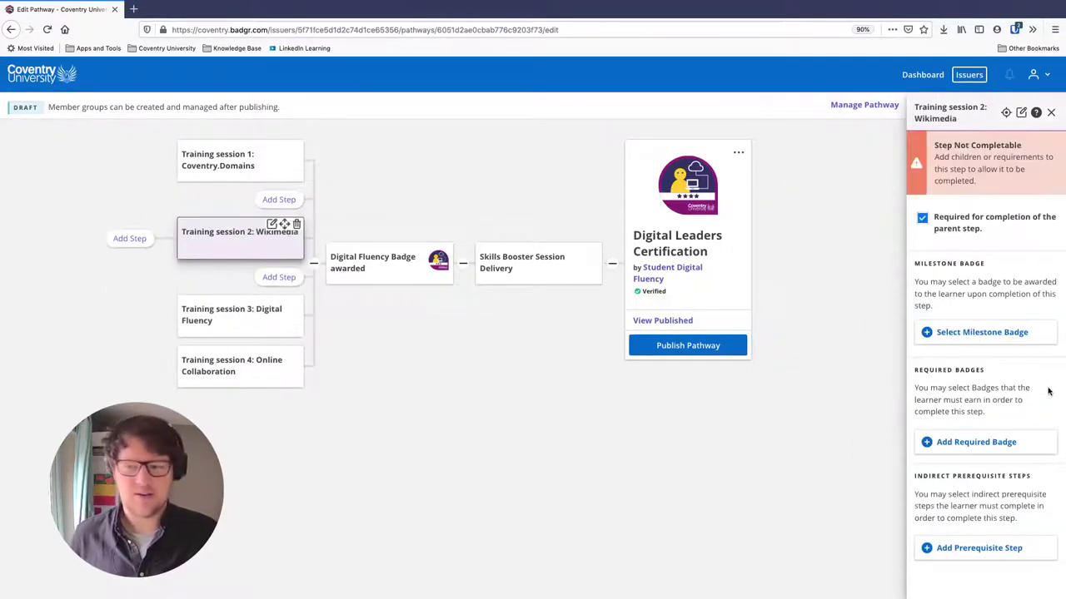
pyautogui.click(982, 548)
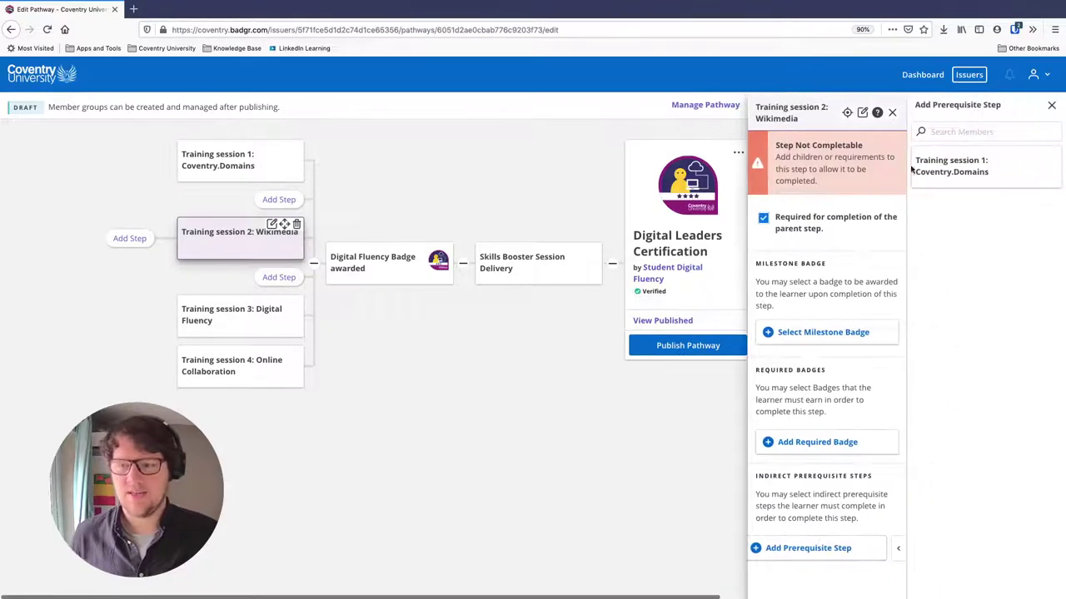
pyautogui.click(977, 167)
pyautogui.click(323, 429)
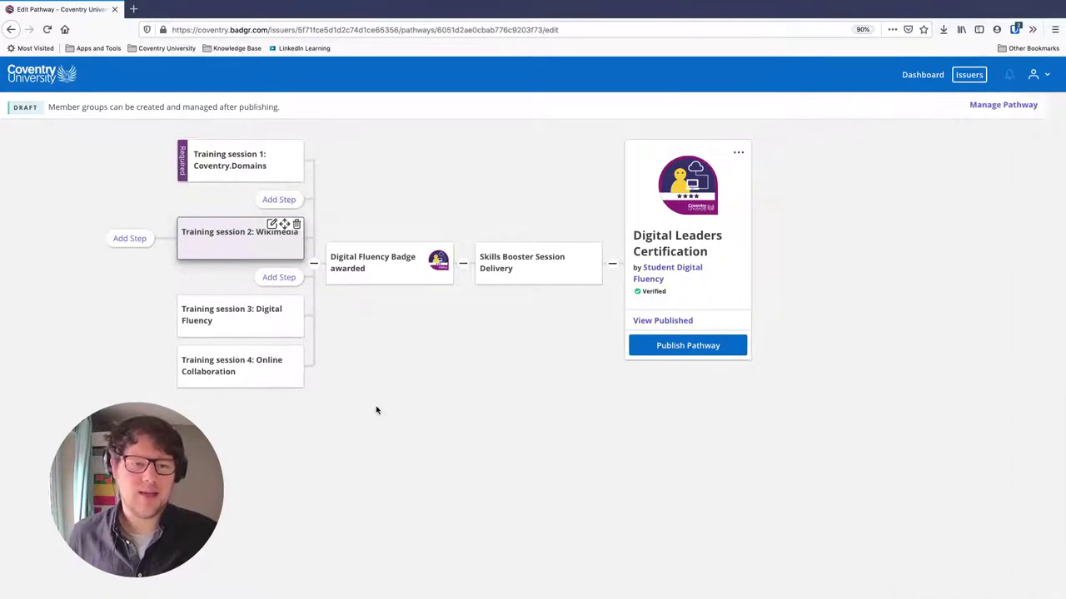
# Step: Check the Digital Fluency Badge awarded step's prerequisites, then open Training session 1's settings
pyautogui.moveTo(666, 261)
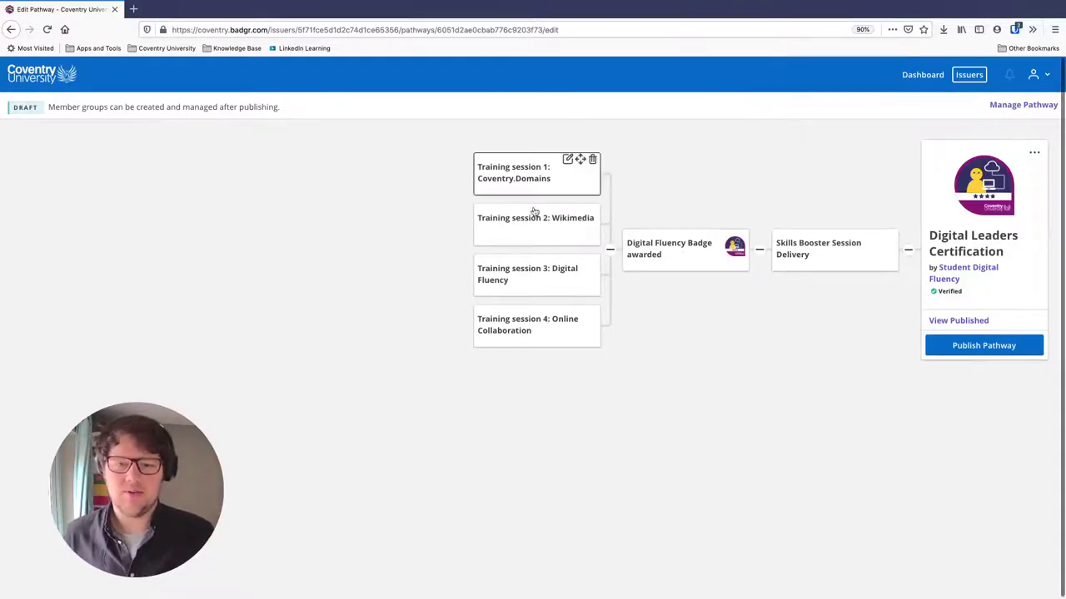
pyautogui.moveTo(544, 331)
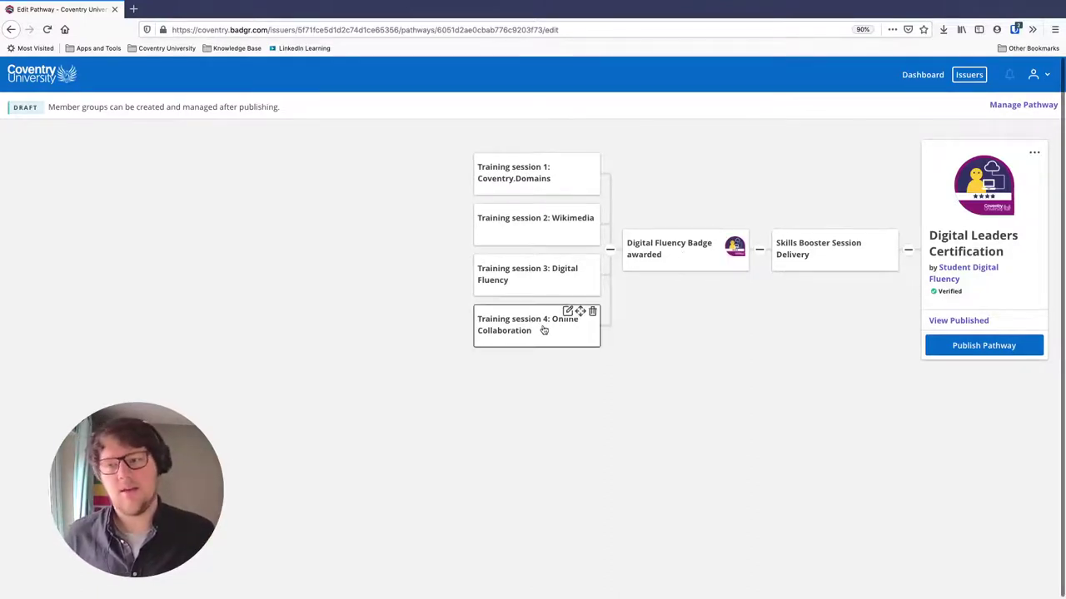
pyautogui.click(669, 257)
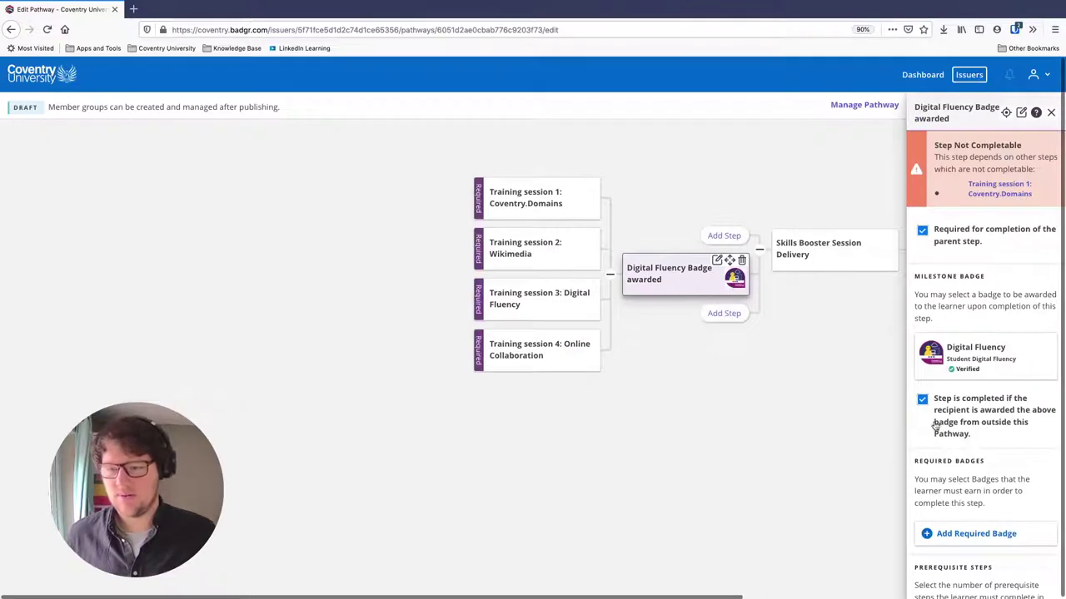
pyautogui.scroll(-5, 980, 431)
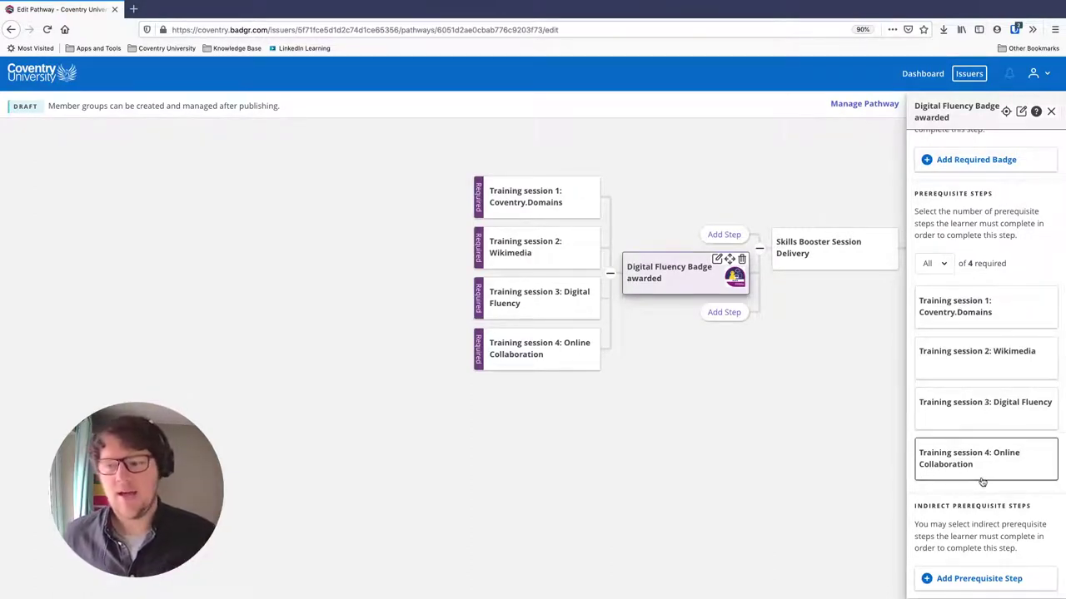
pyautogui.click(524, 198)
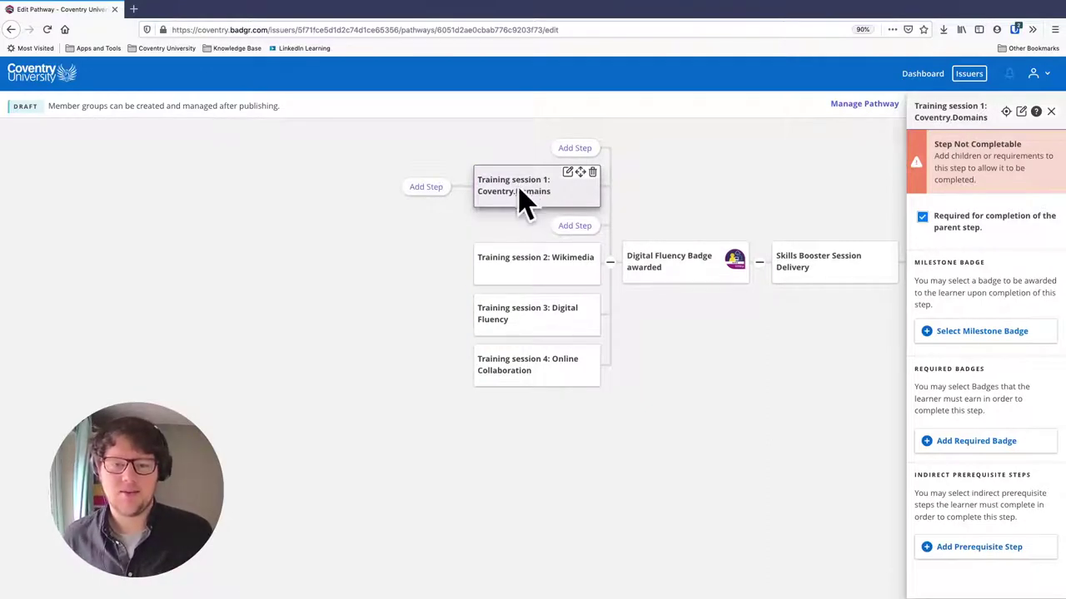
# Step: Add a step named 'IT Essential Skills Training' ahead of Training session 1
pyautogui.click(426, 189)
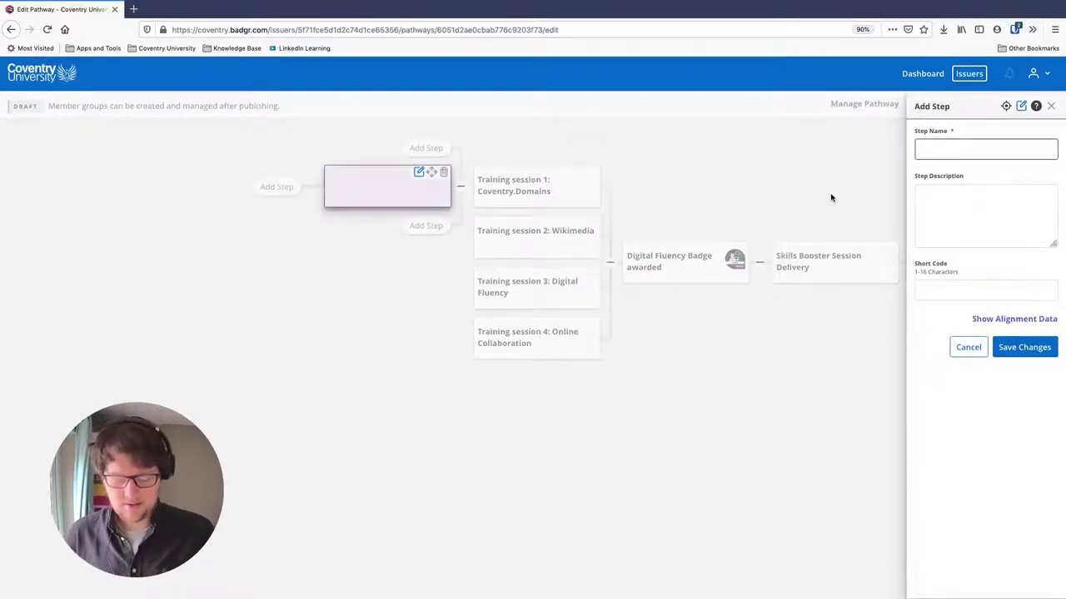
pyautogui.write('IT')
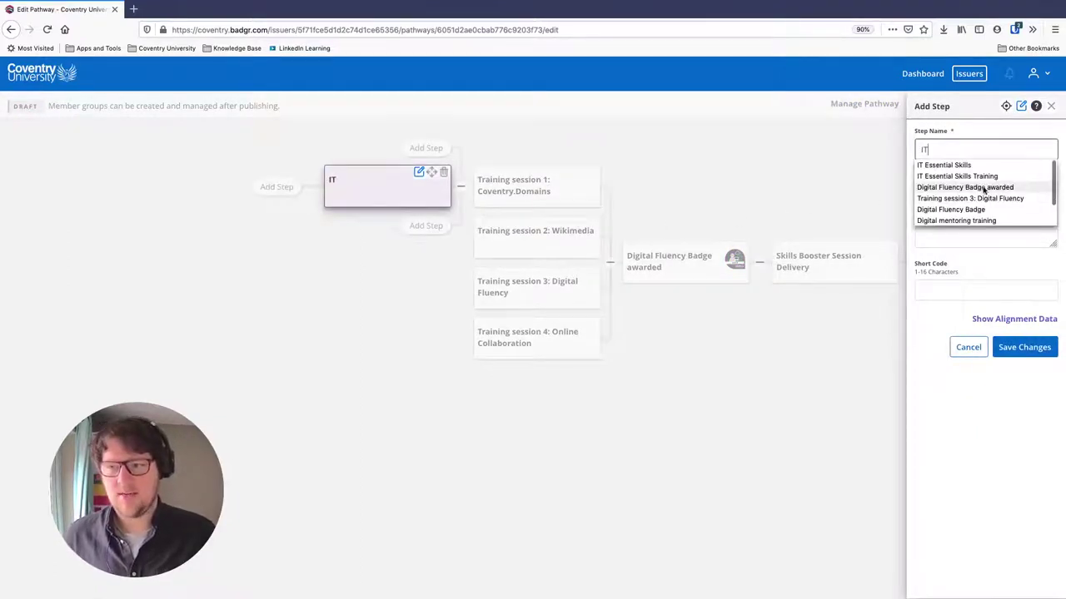
pyautogui.click(973, 176)
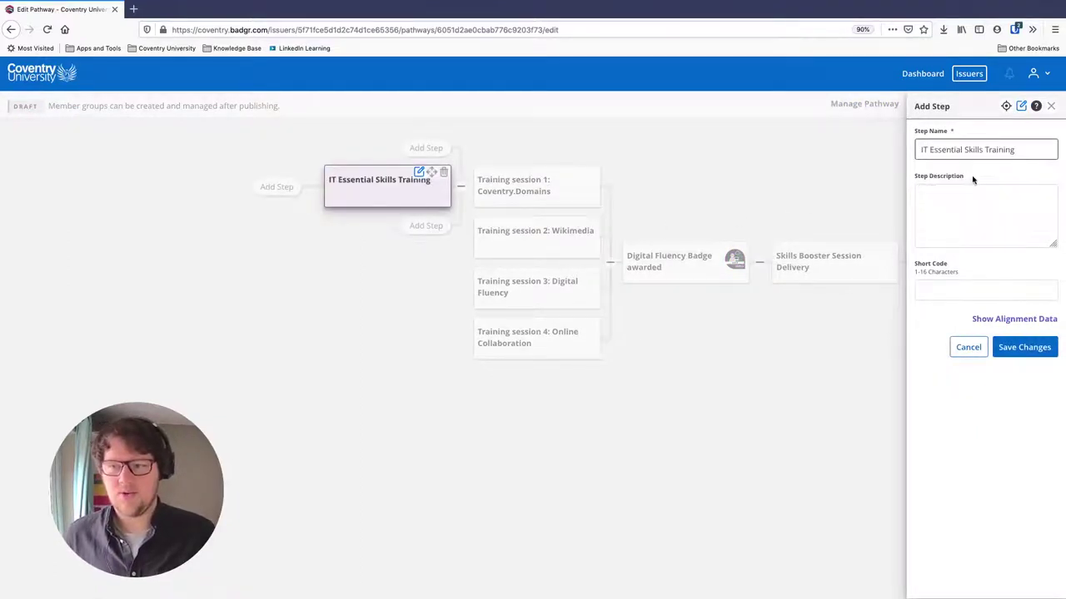
pyautogui.click(1024, 347)
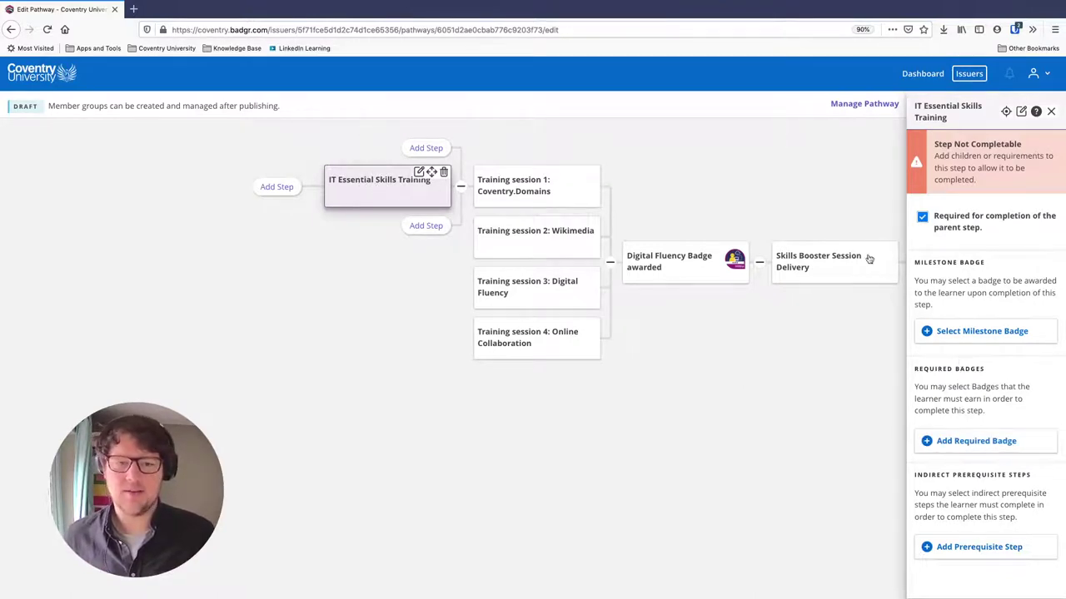
# Step: Make the new step require the IT Skills Equipped badge, then close its settings
pyautogui.click(945, 442)
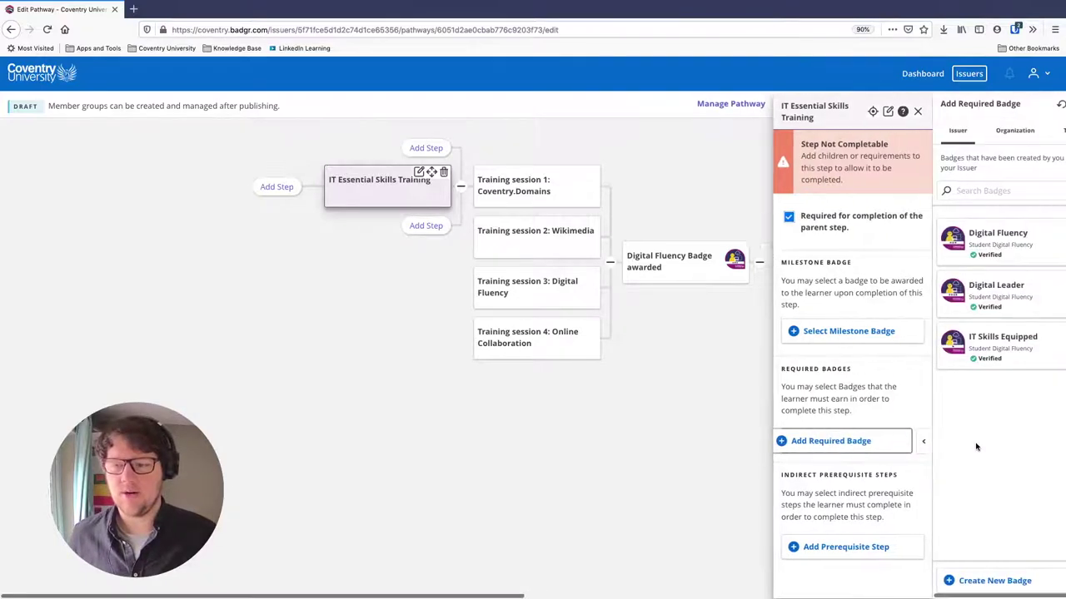
pyautogui.click(985, 351)
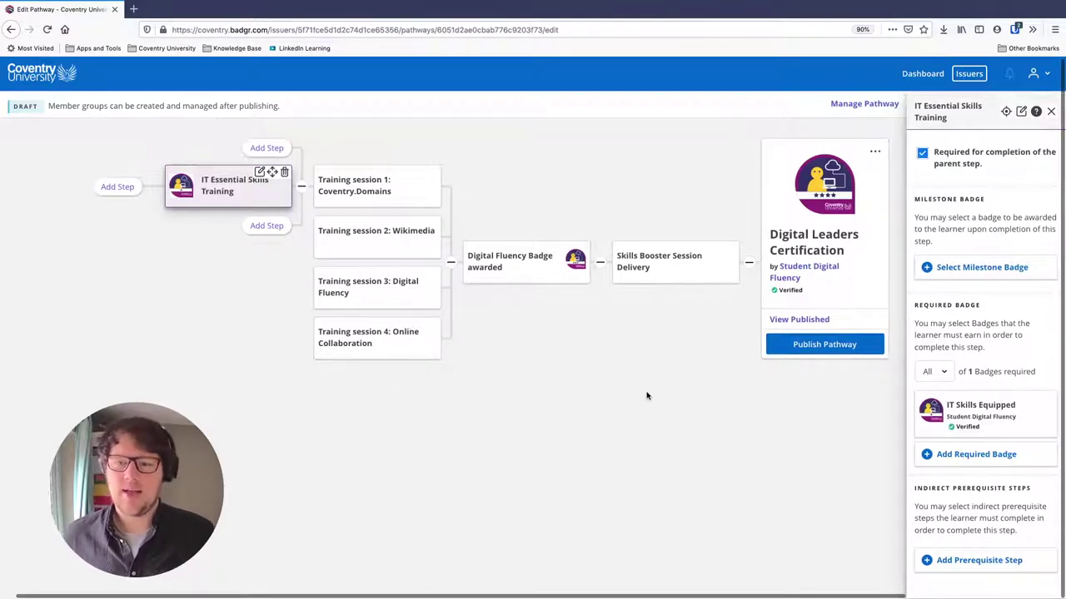
pyautogui.click(228, 297)
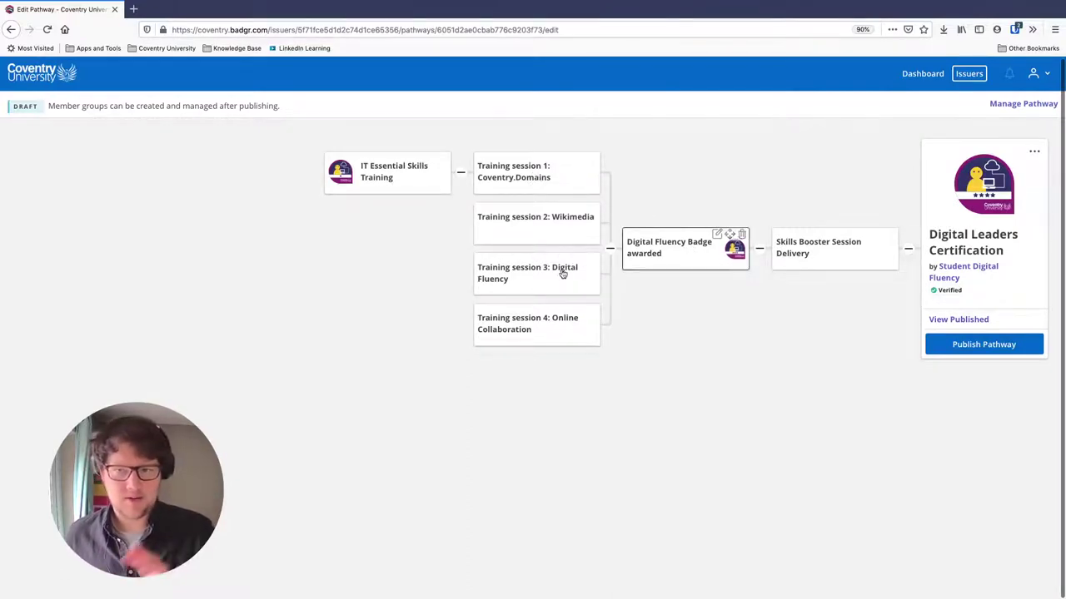
# Step: Insert a new blank step below the Skills Booster Session Delivery step
pyautogui.click(824, 254)
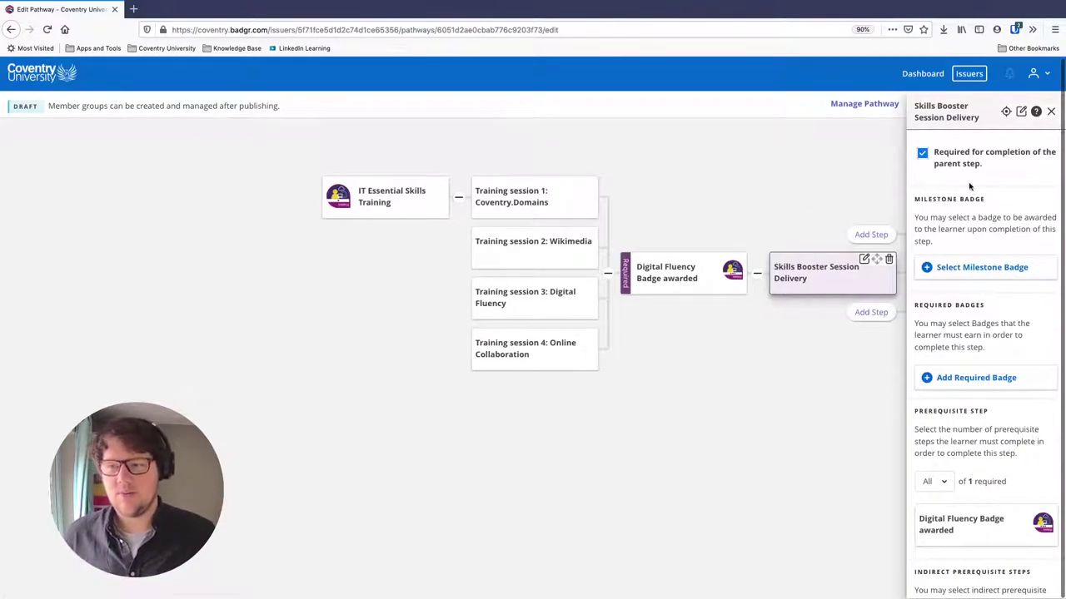
pyautogui.click(880, 341)
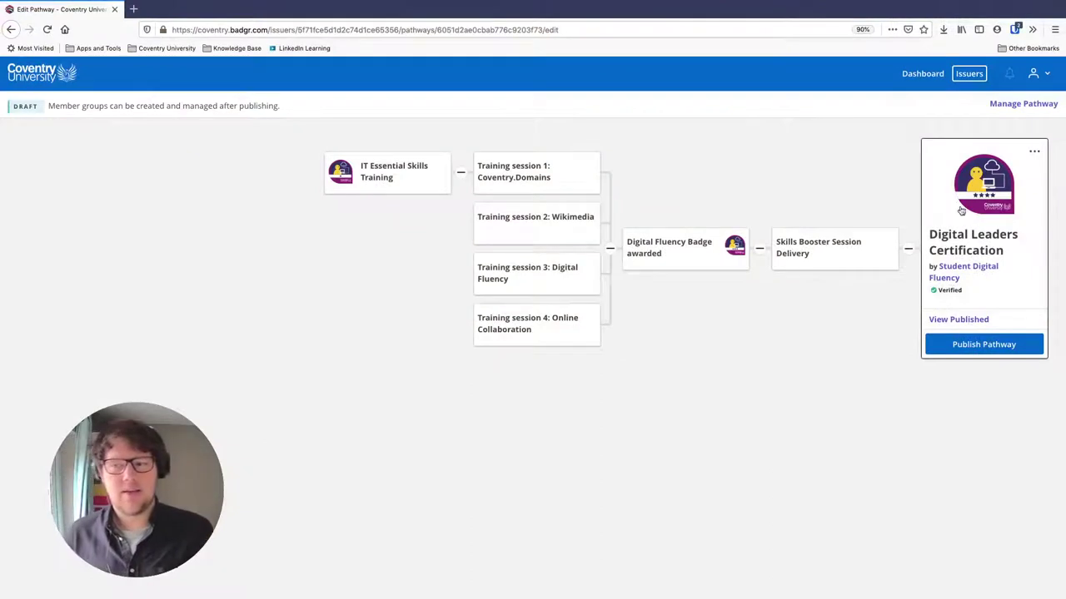
pyautogui.click(839, 258)
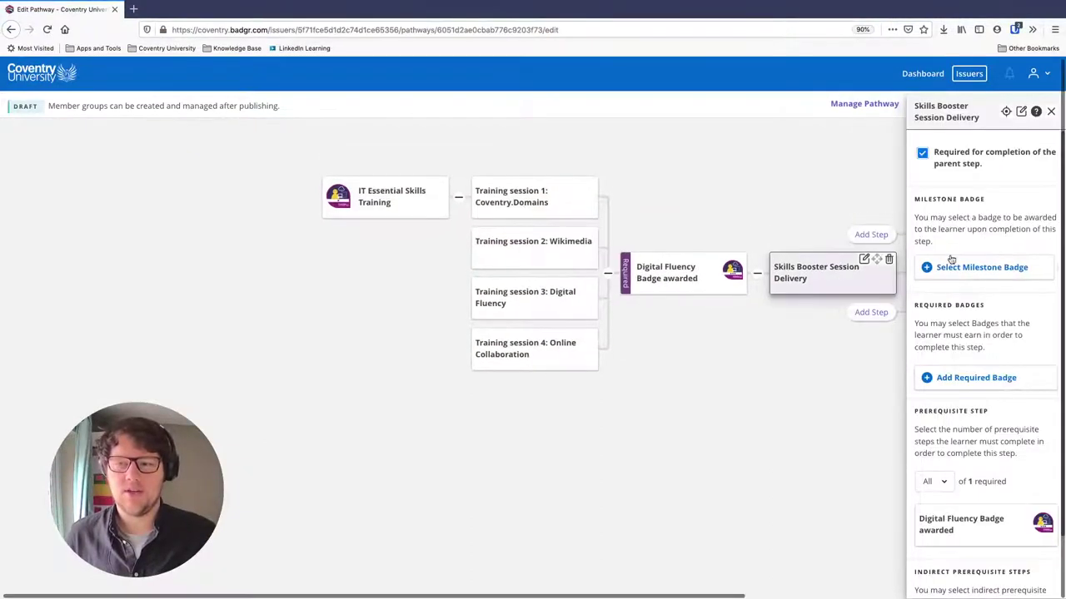
pyautogui.click(830, 214)
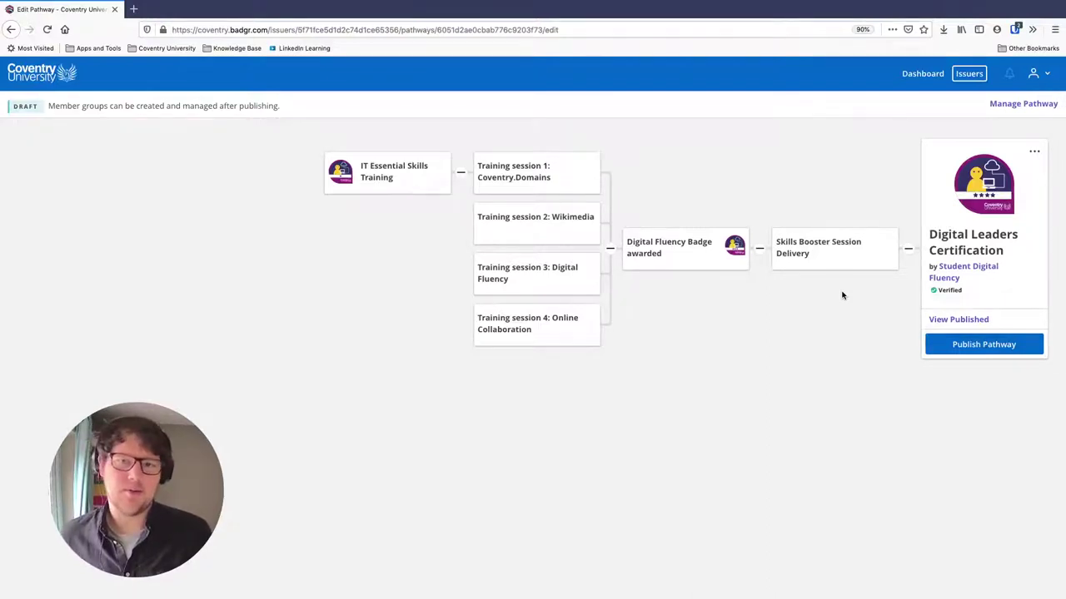
pyautogui.moveTo(833, 255)
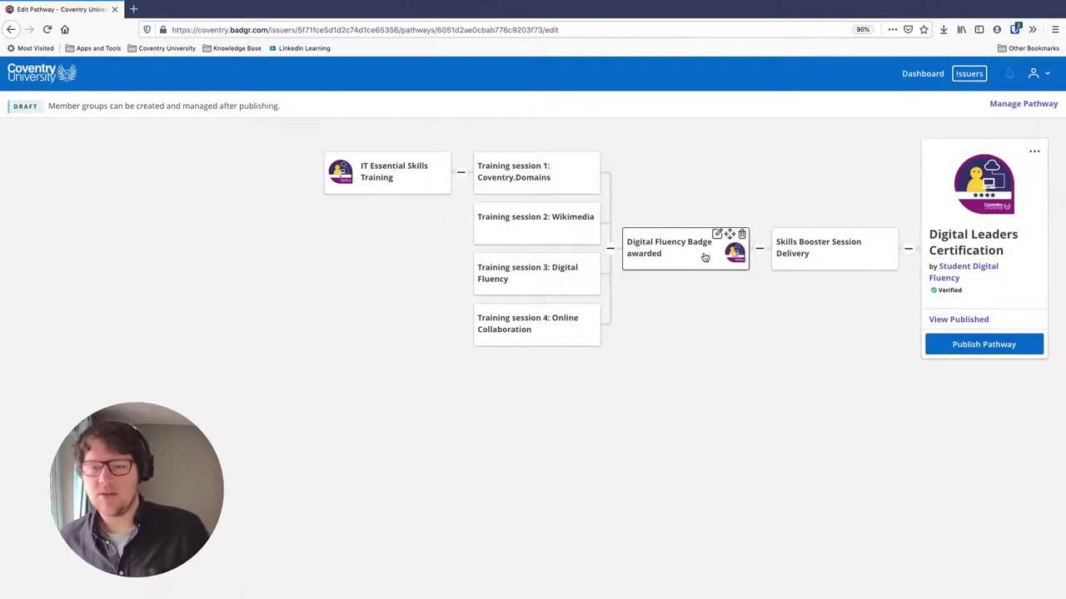
pyautogui.click(828, 261)
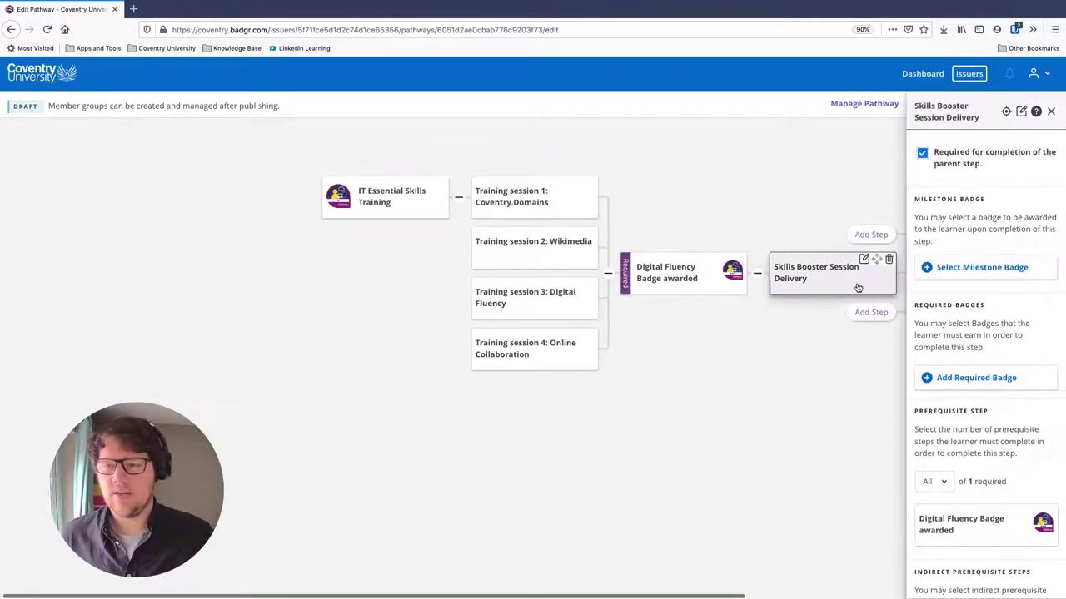
pyautogui.click(871, 313)
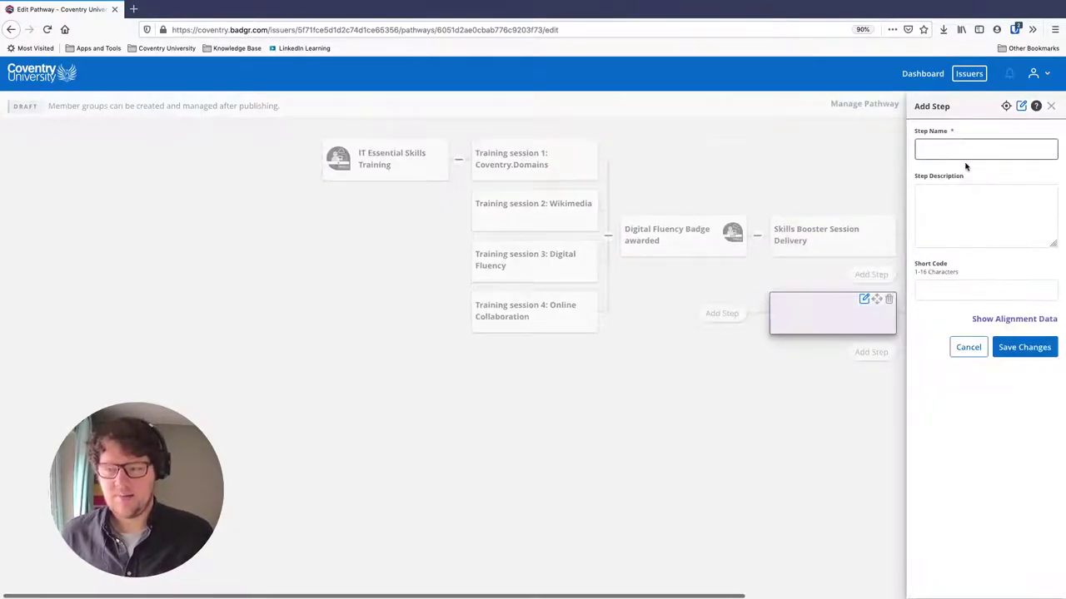
# Step: Save the new step as 'Complete mentoring training' and list badges it could require
pyautogui.write('Me')
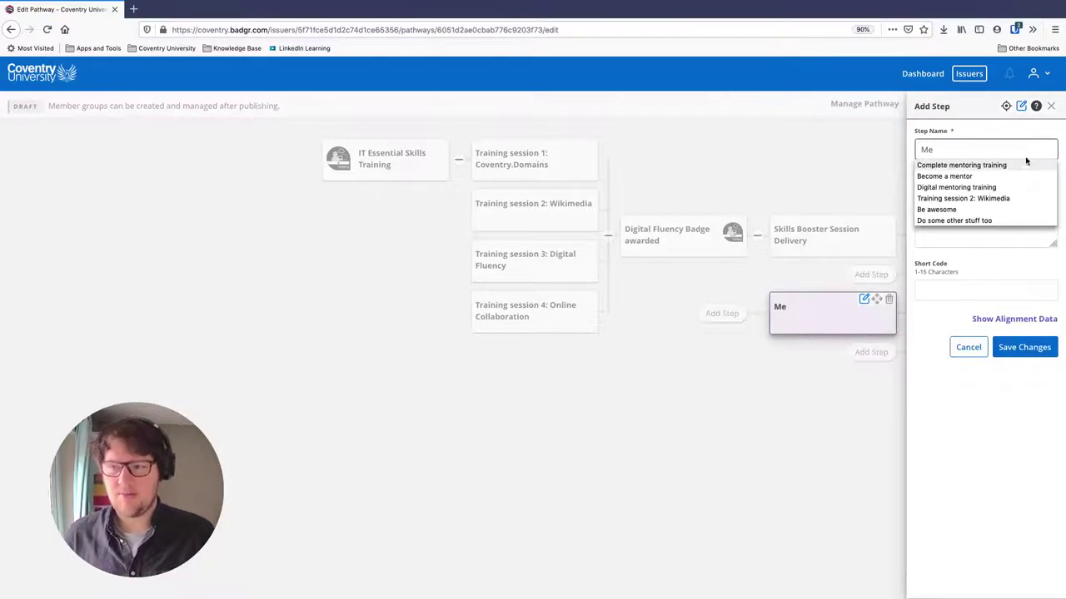
pyautogui.click(1009, 166)
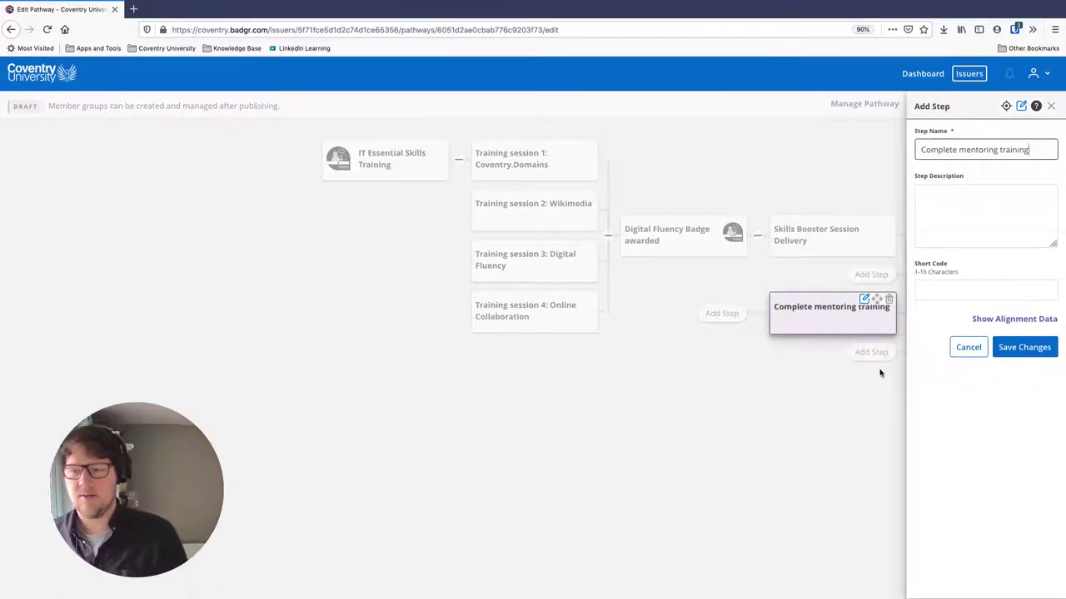
pyautogui.click(1028, 348)
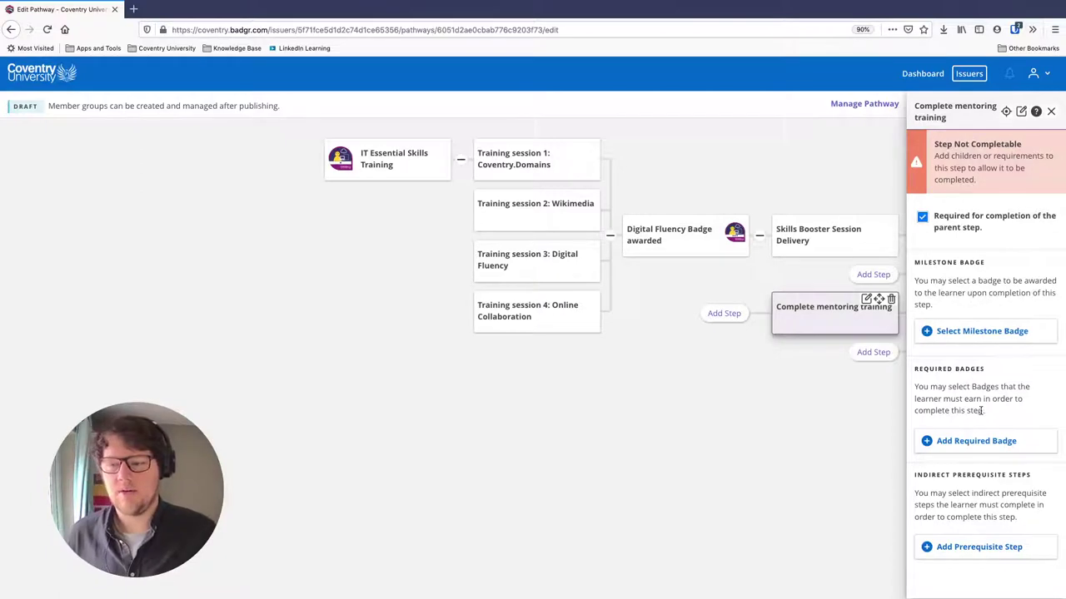
pyautogui.click(976, 441)
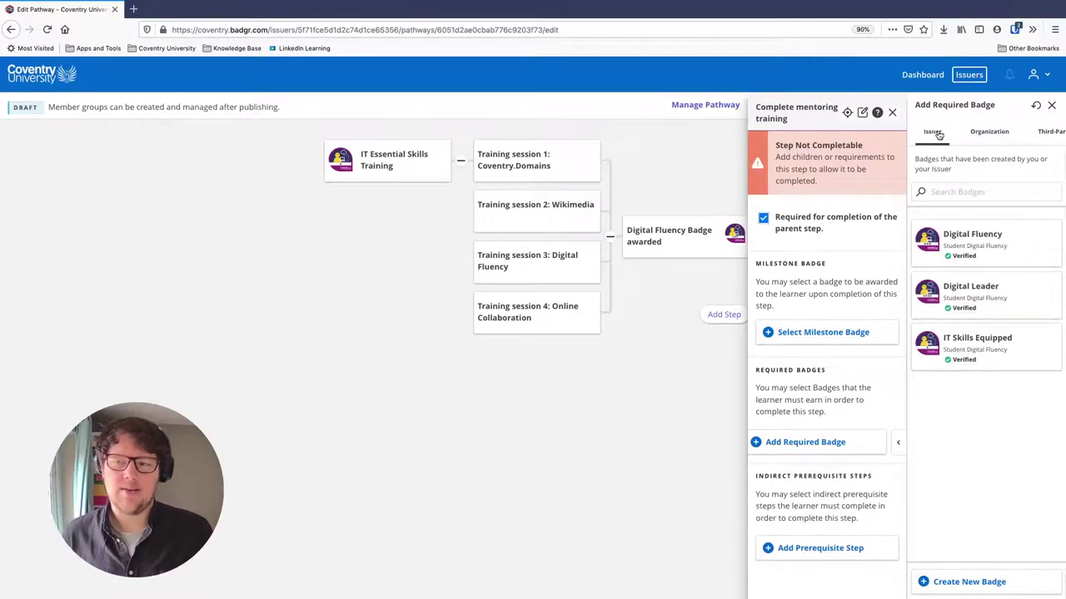
# Step: Require the organization's Mentor and Mentoring badges for the Complete mentoring training step
pyautogui.click(982, 153)
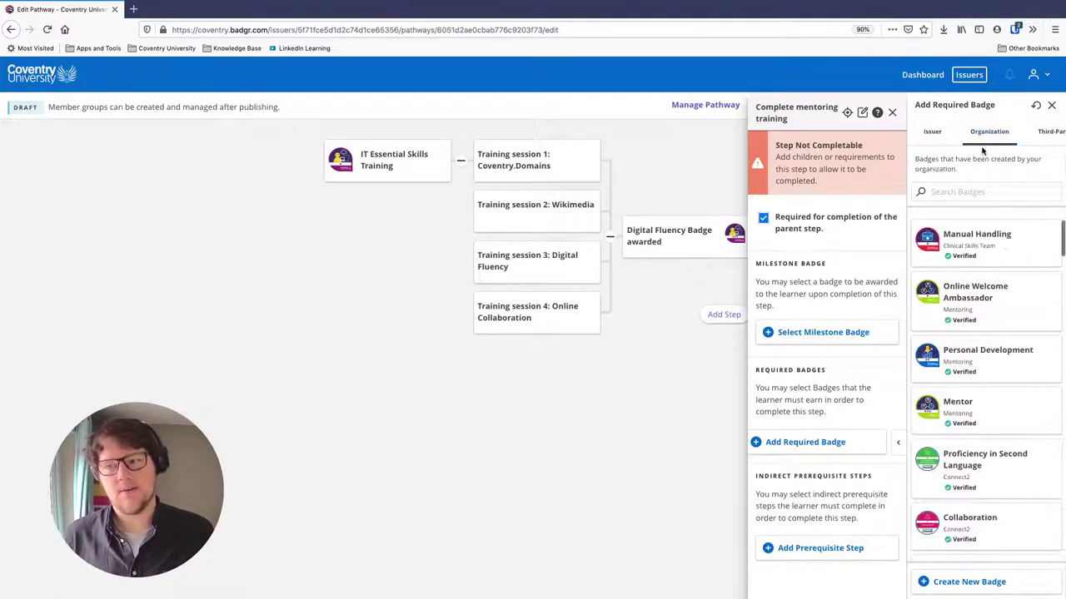
pyautogui.scroll(-5, 968, 366)
pyautogui.scroll(4, 968, 372)
pyautogui.click(983, 192)
pyautogui.write('Mentor')
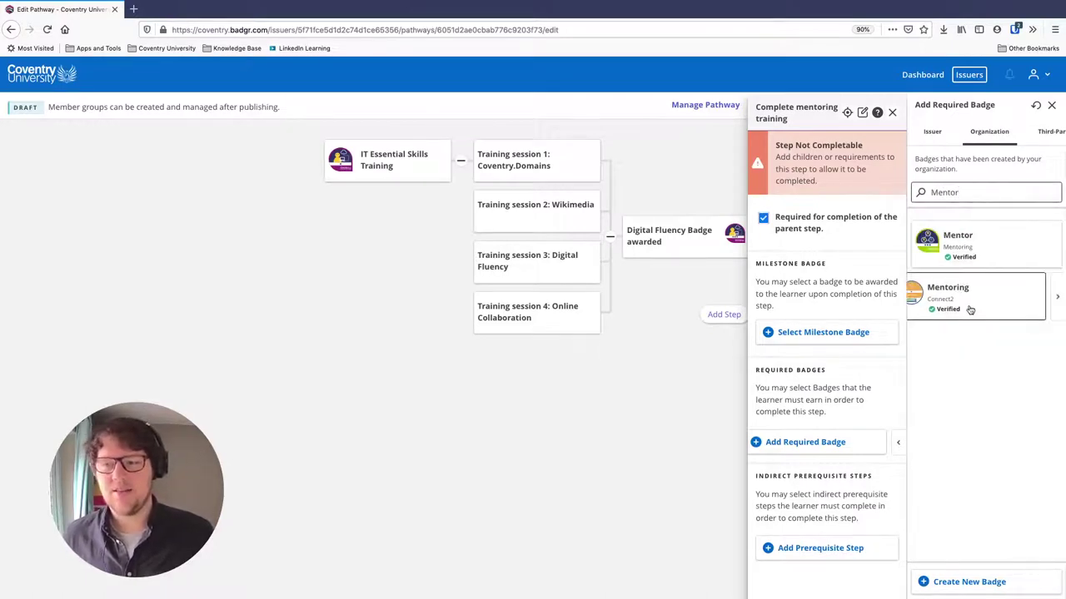
pyautogui.click(970, 250)
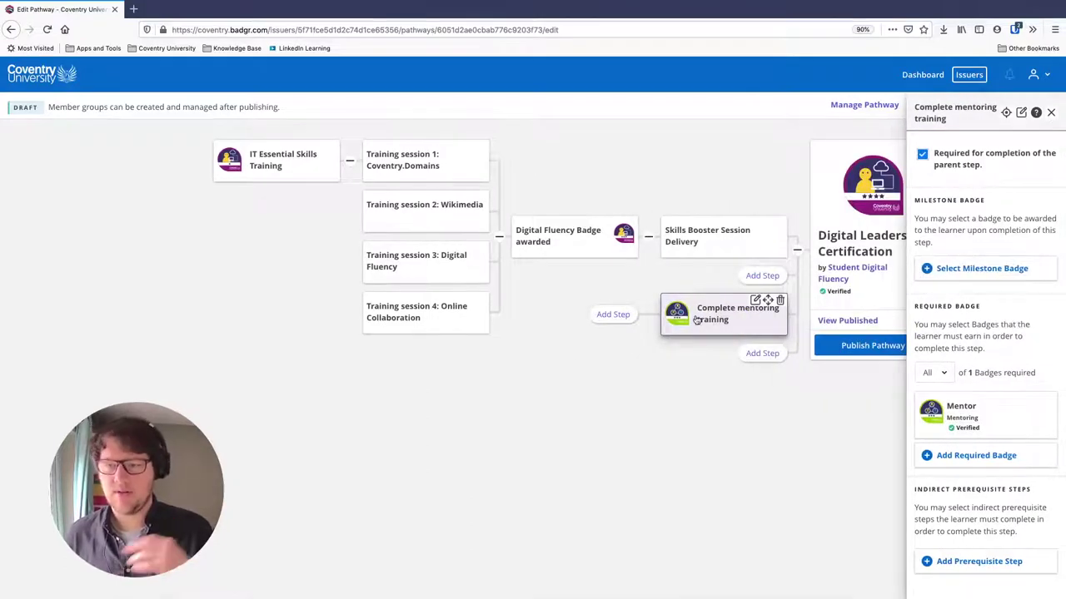
pyautogui.click(991, 455)
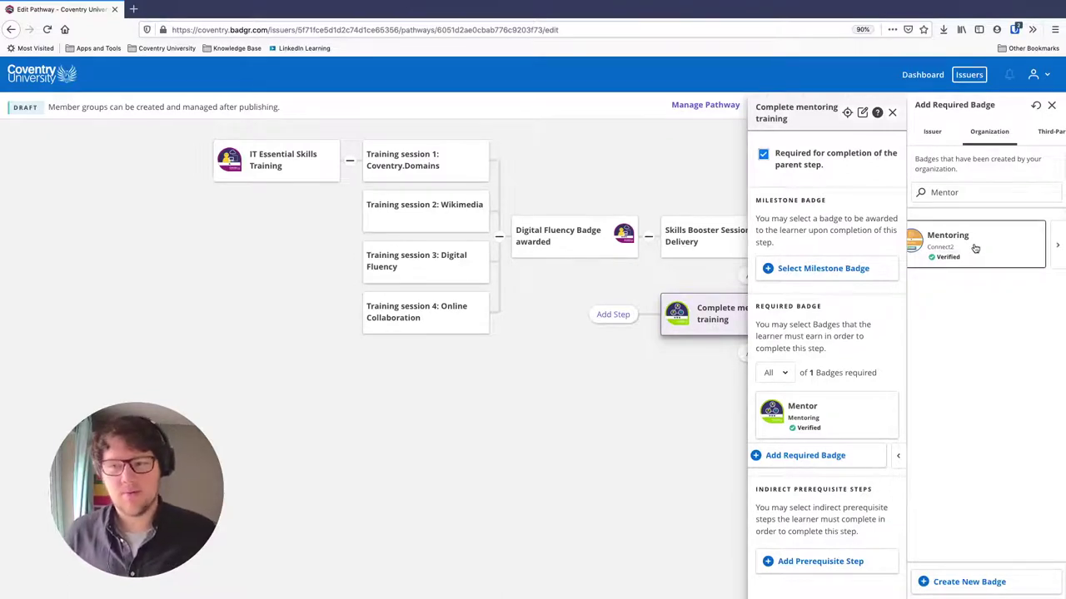
pyautogui.click(973, 248)
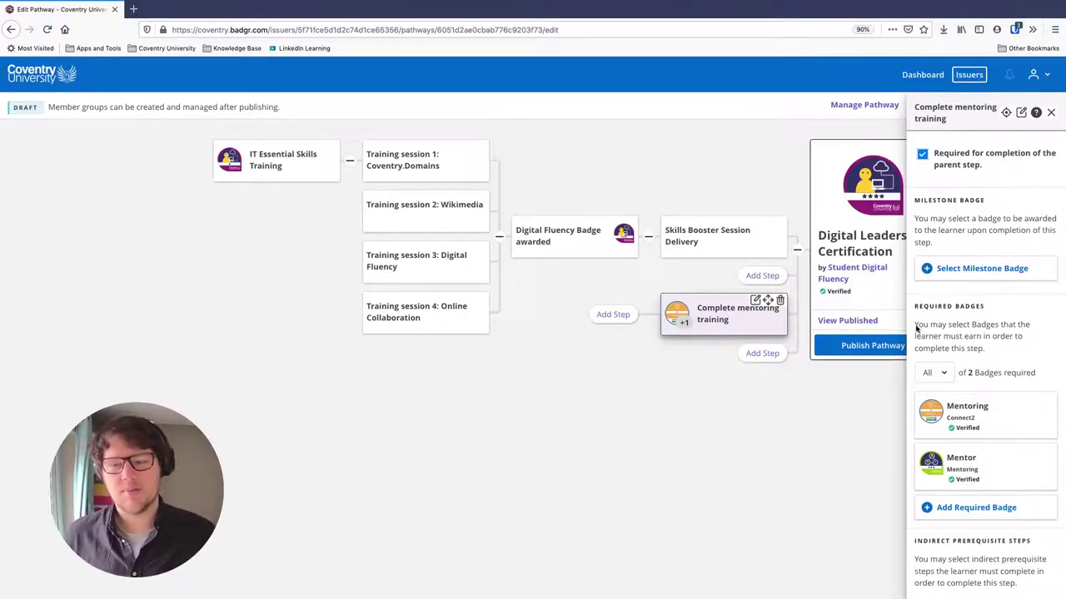
# Step: Set the mentoring step to need any 1 of its 2 required badges
pyautogui.scroll(-1, 944, 379)
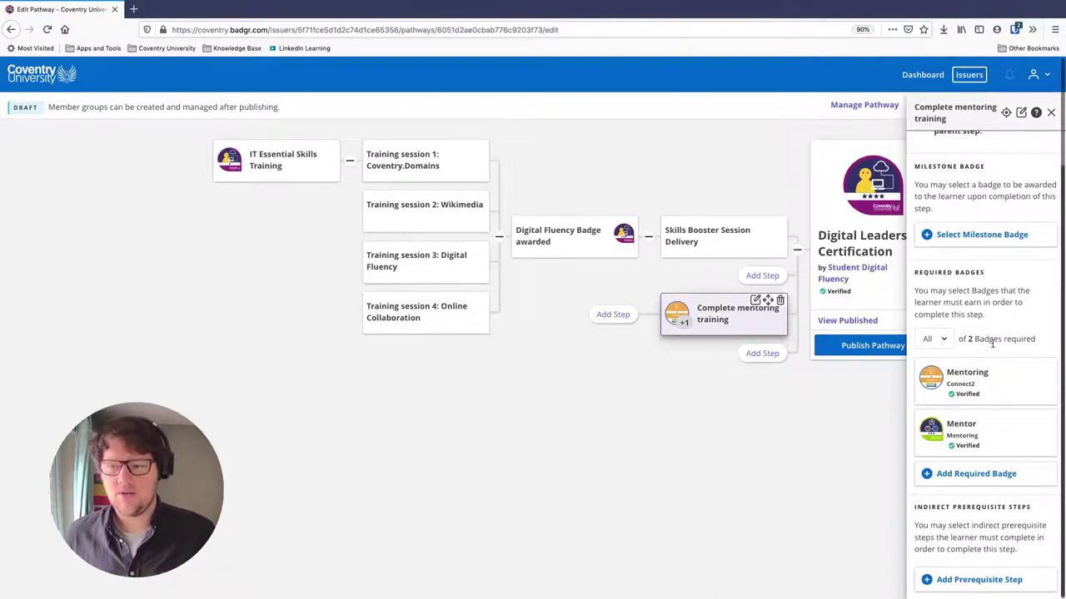
pyautogui.click(947, 341)
pyautogui.click(949, 371)
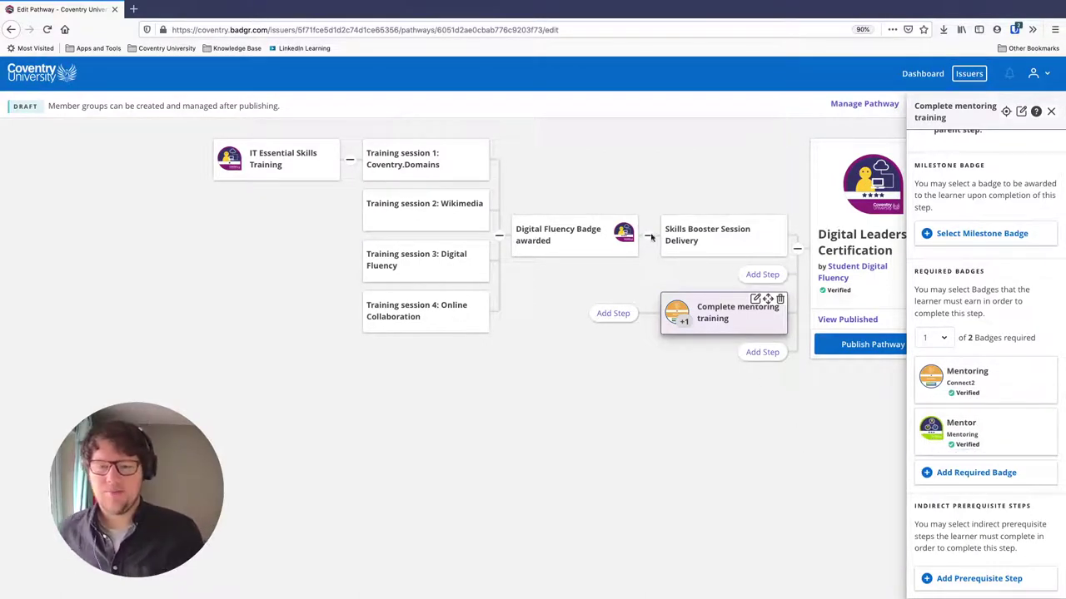
pyautogui.click(732, 433)
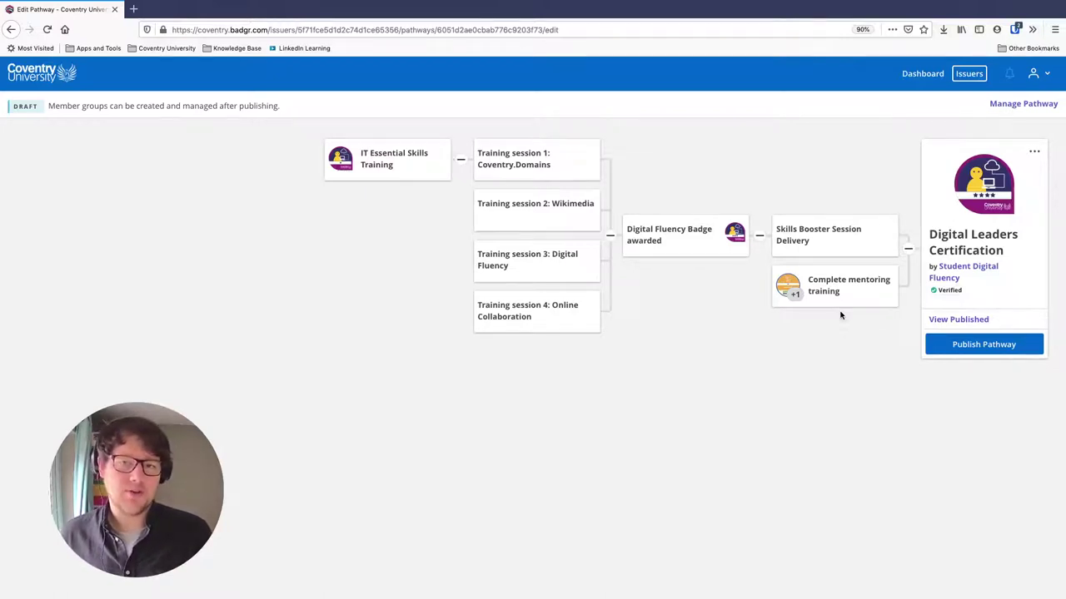
# Step: Add the third-party IBM Mentor badge as a third required badge, accepting the warning
pyautogui.click(837, 288)
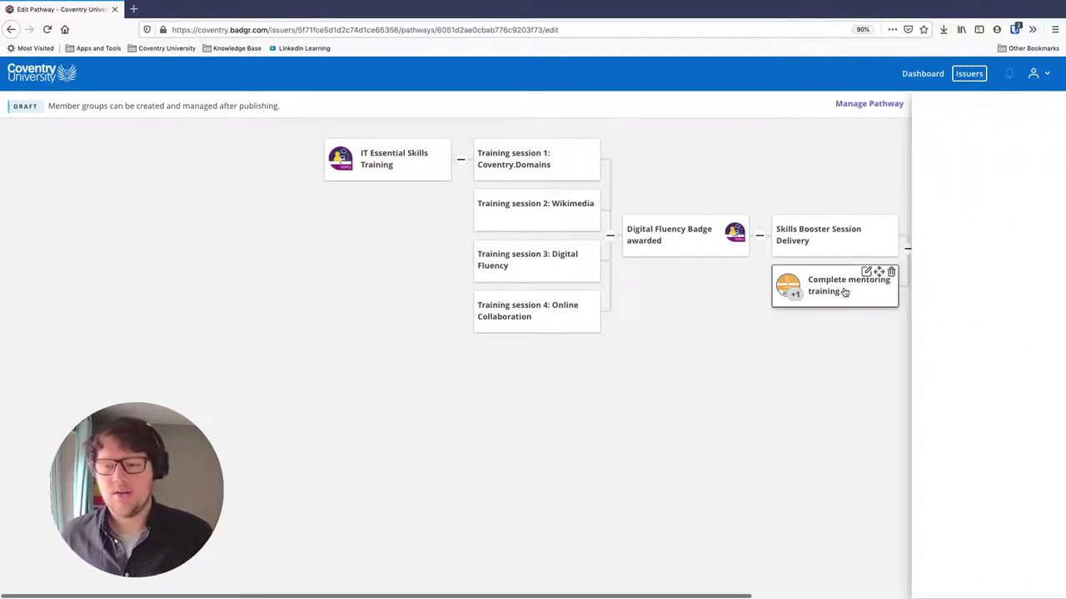
pyautogui.scroll(-1, 936, 443)
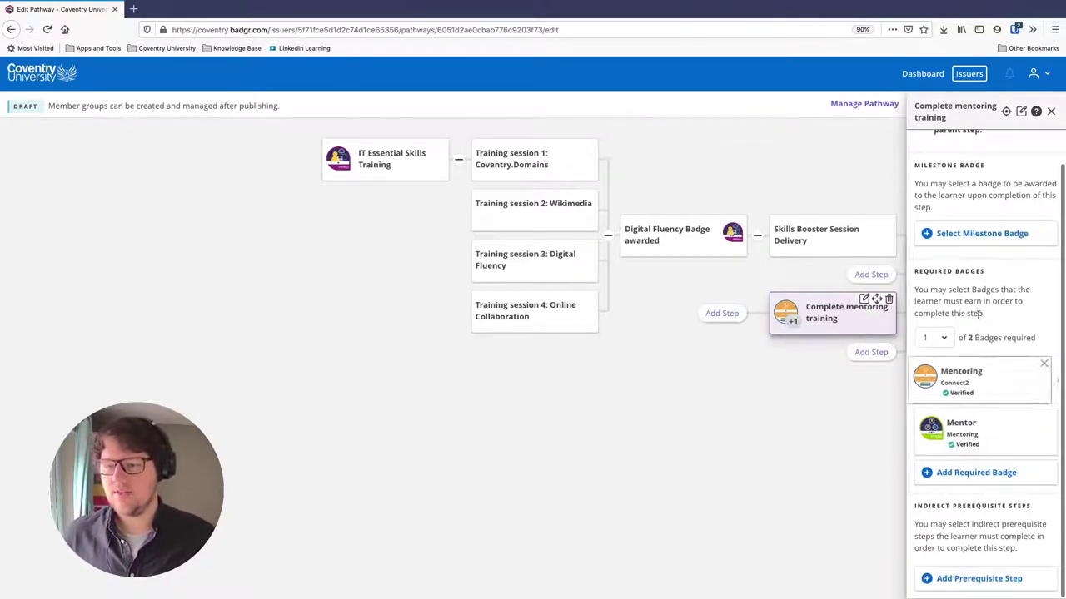
pyautogui.click(971, 473)
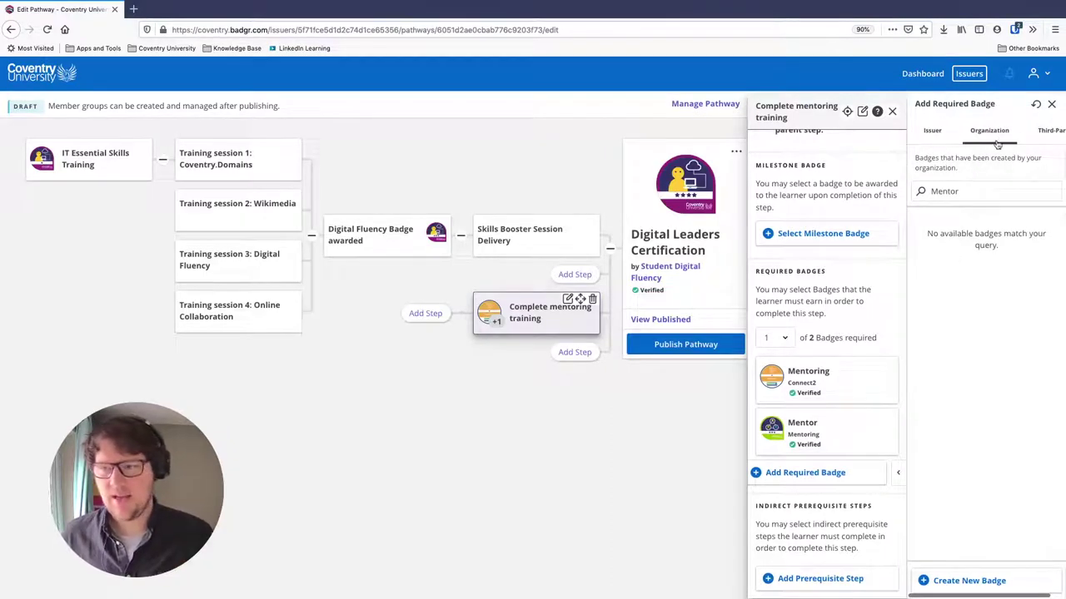
pyautogui.click(1043, 133)
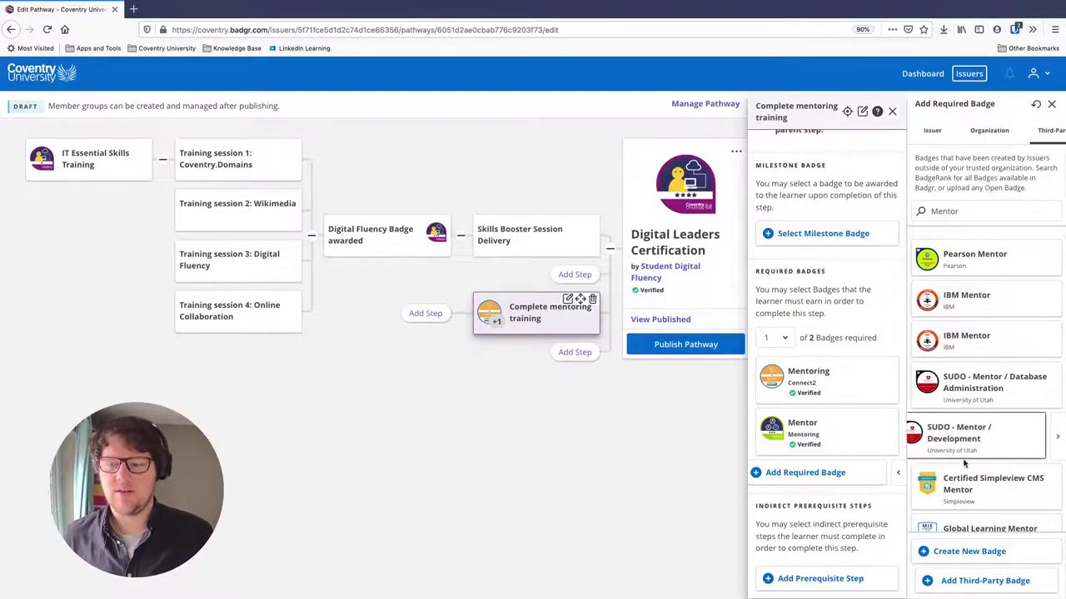
pyautogui.scroll(-2, 958, 441)
pyautogui.scroll(2, 966, 433)
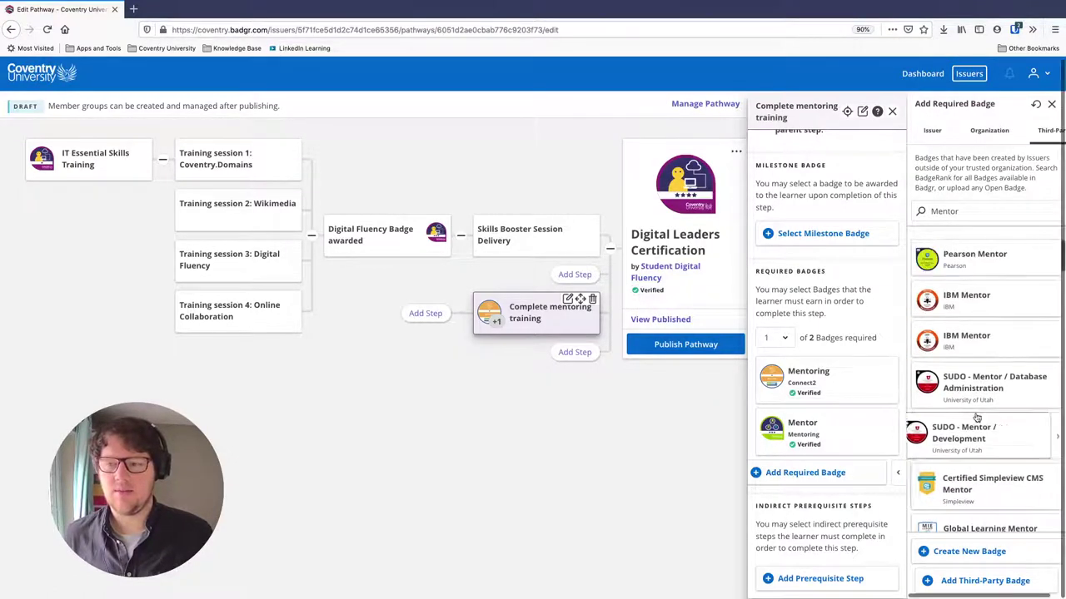
pyautogui.click(974, 307)
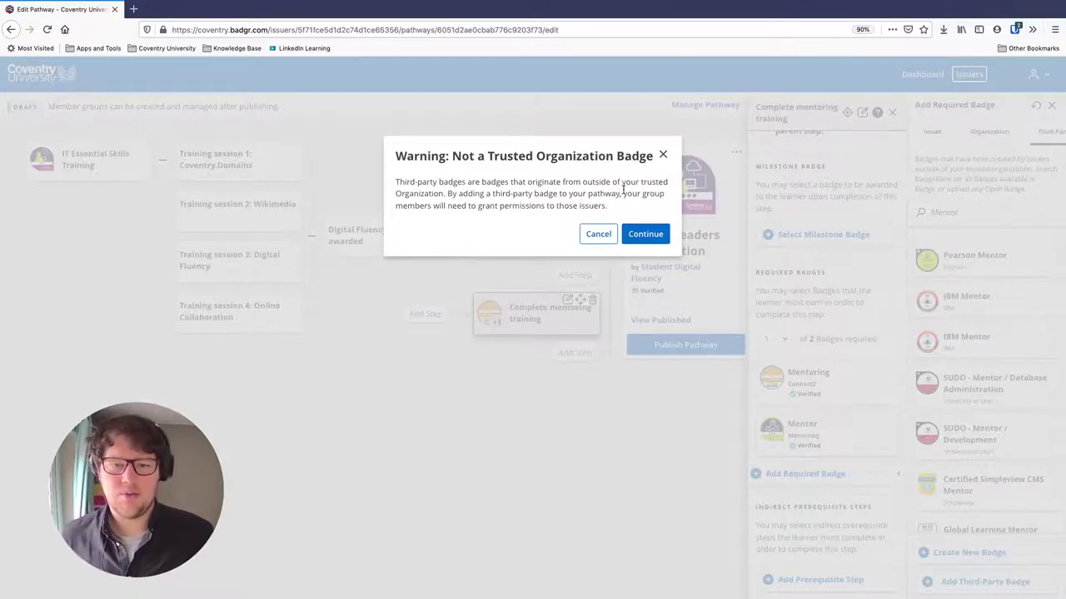
pyautogui.moveTo(634, 198)
pyautogui.mouseDown()
pyautogui.moveTo(469, 207)
pyautogui.moveTo(620, 206)
pyautogui.mouseUp()
pyautogui.click(518, 223)
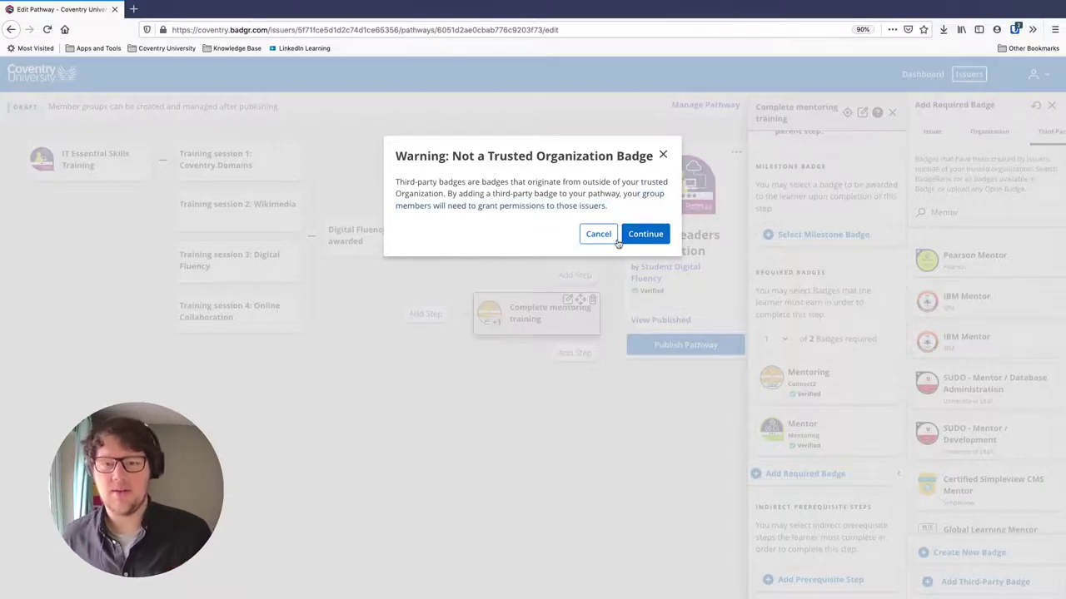
pyautogui.click(643, 237)
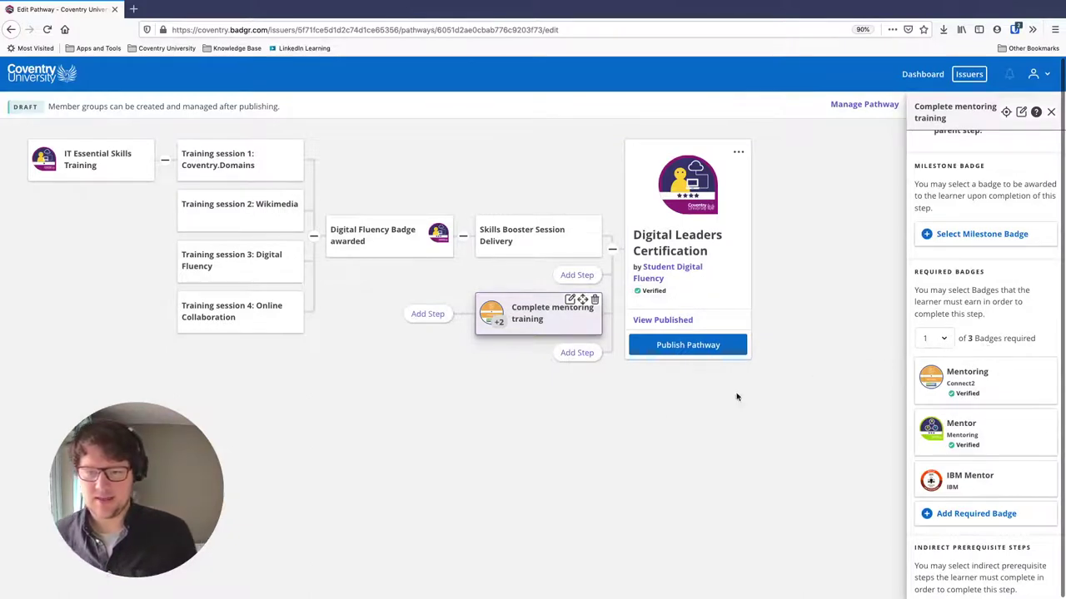
# Step: Close the step settings panel to reveal the full Digital Leaders Certification pathway
pyautogui.click(616, 384)
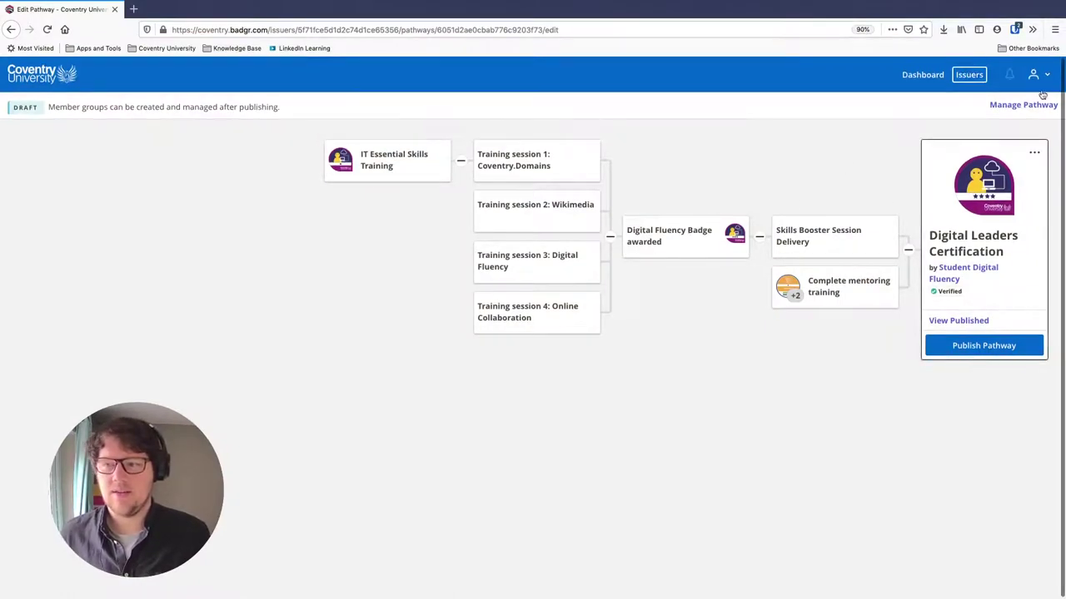
# Step: Publish the Digital Leaders Certification pathway, confirming despite its third-party badges
pyautogui.click(1009, 109)
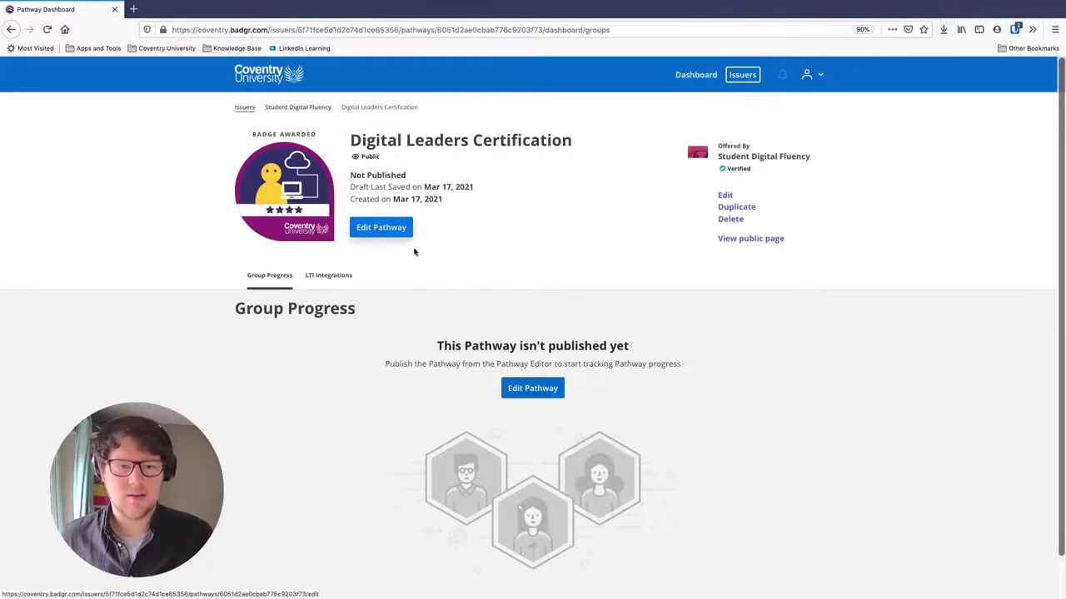
pyautogui.click(386, 230)
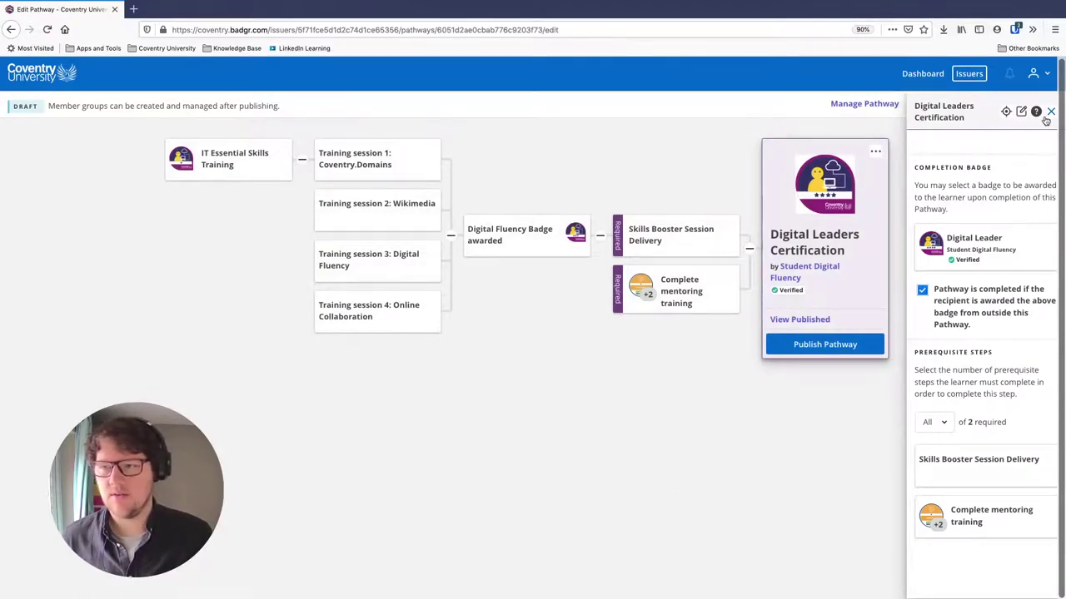
pyautogui.click(804, 344)
pyautogui.click(641, 246)
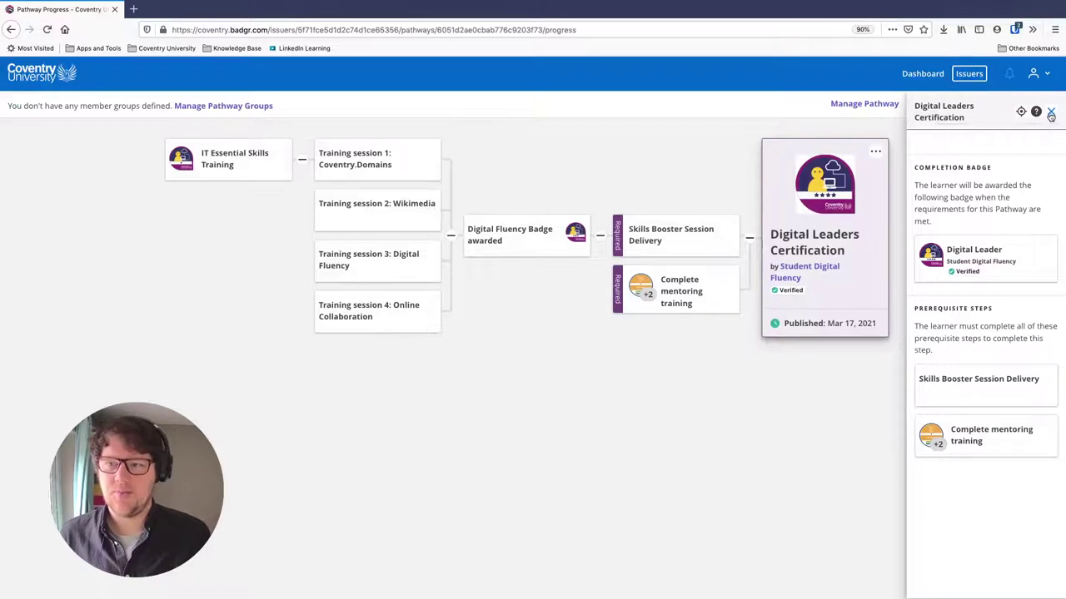
# Step: Go to the member groups of the Student Digital Fluency issuer
pyautogui.click(968, 74)
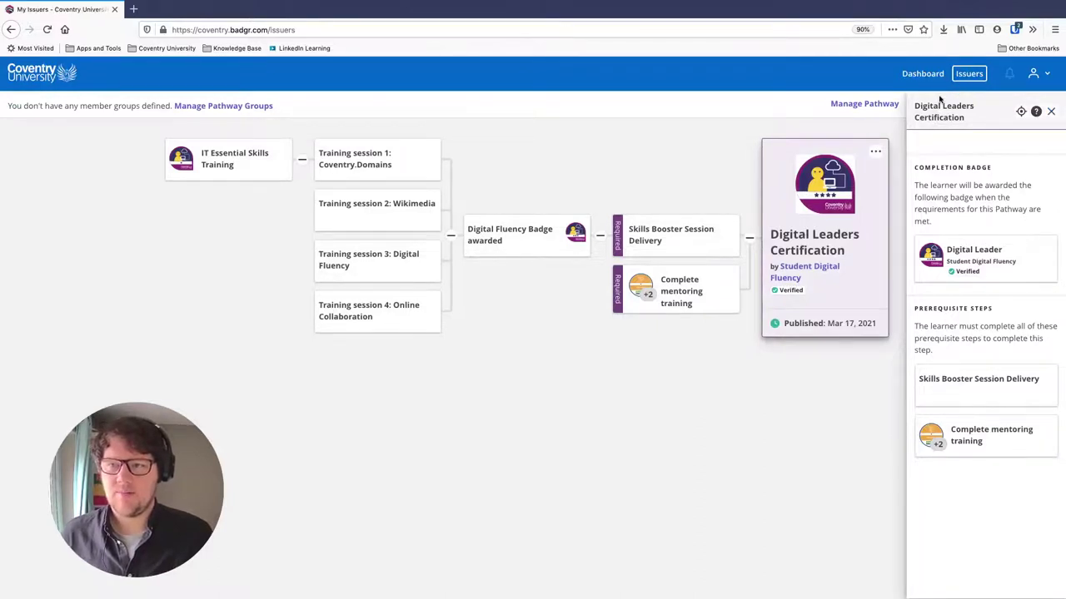
pyautogui.click(407, 330)
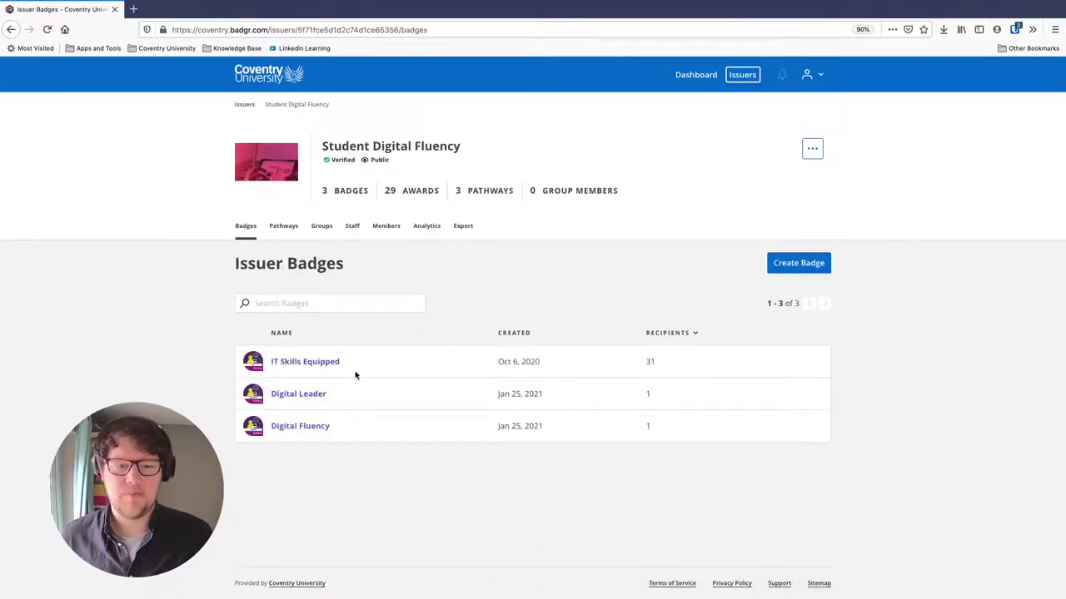
pyautogui.click(322, 229)
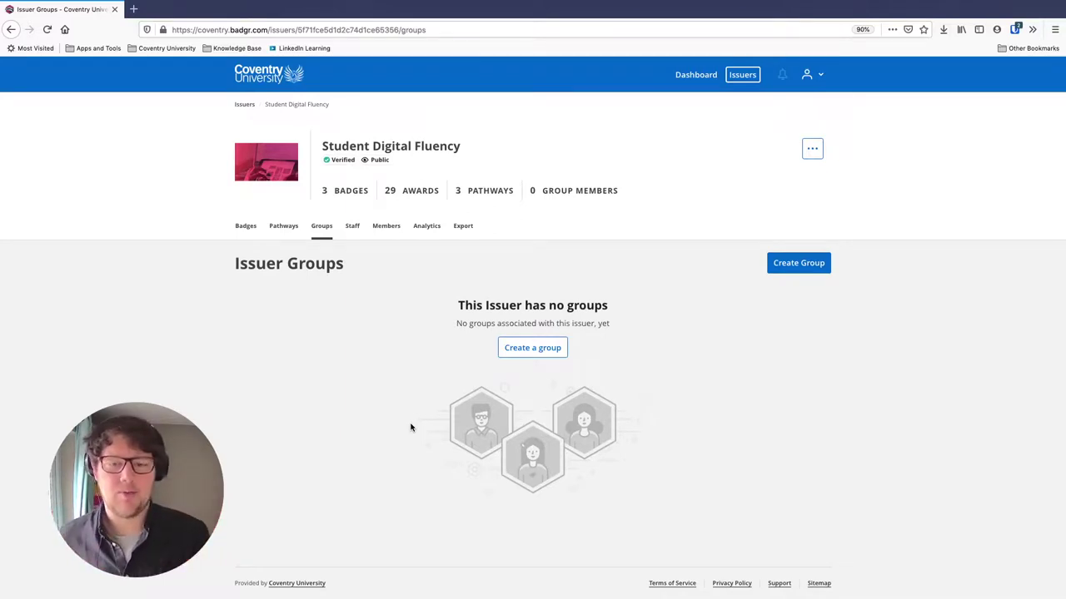
# Step: Create a member group named 'Digital Leaders 2021'
pyautogui.click(793, 263)
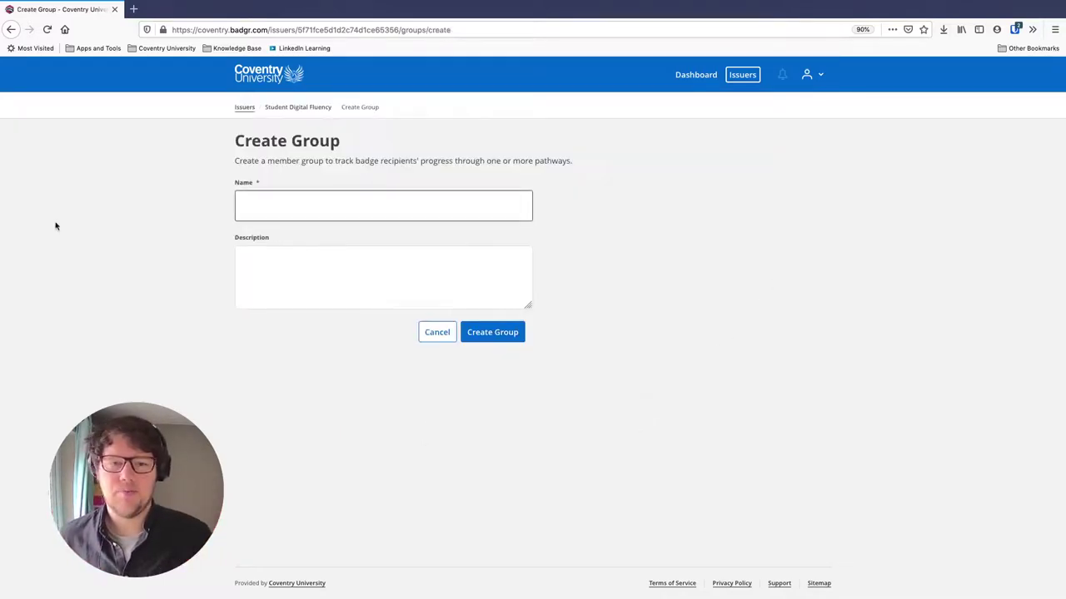
pyautogui.write('Digi')
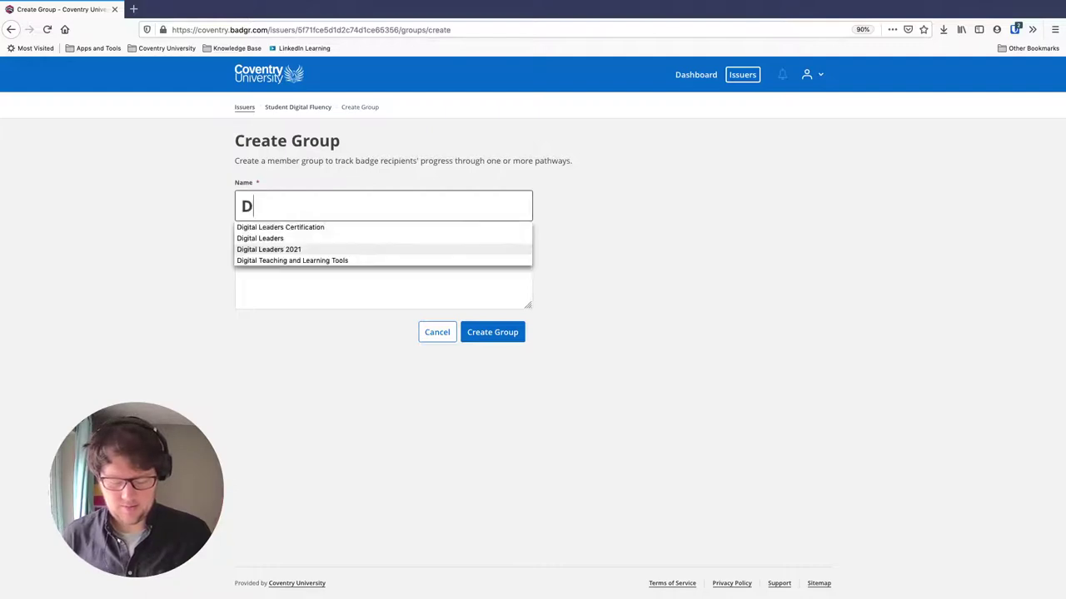
pyautogui.click(299, 249)
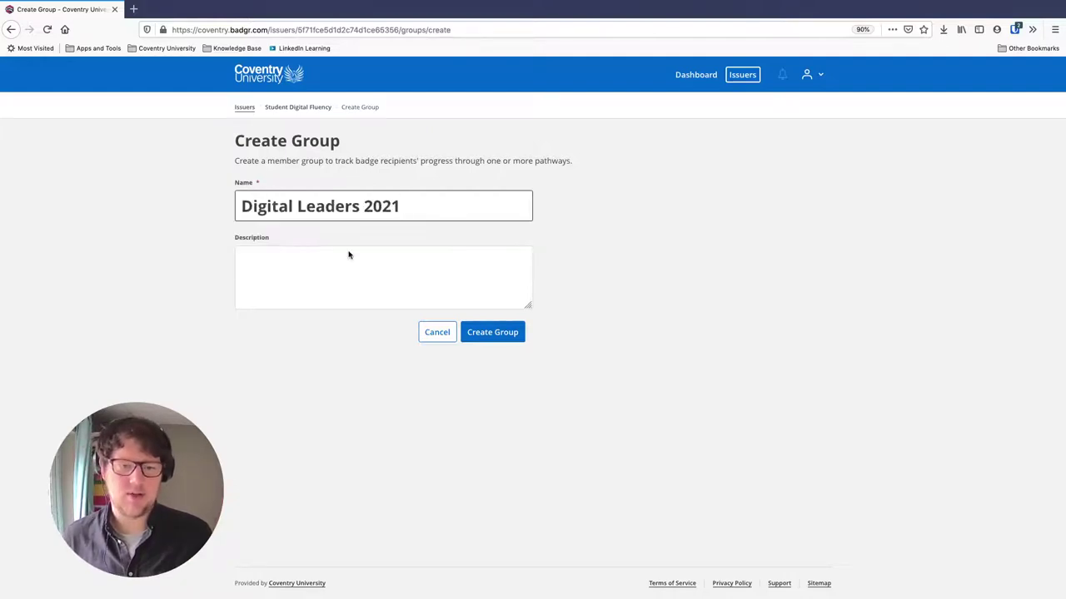
pyautogui.click(443, 282)
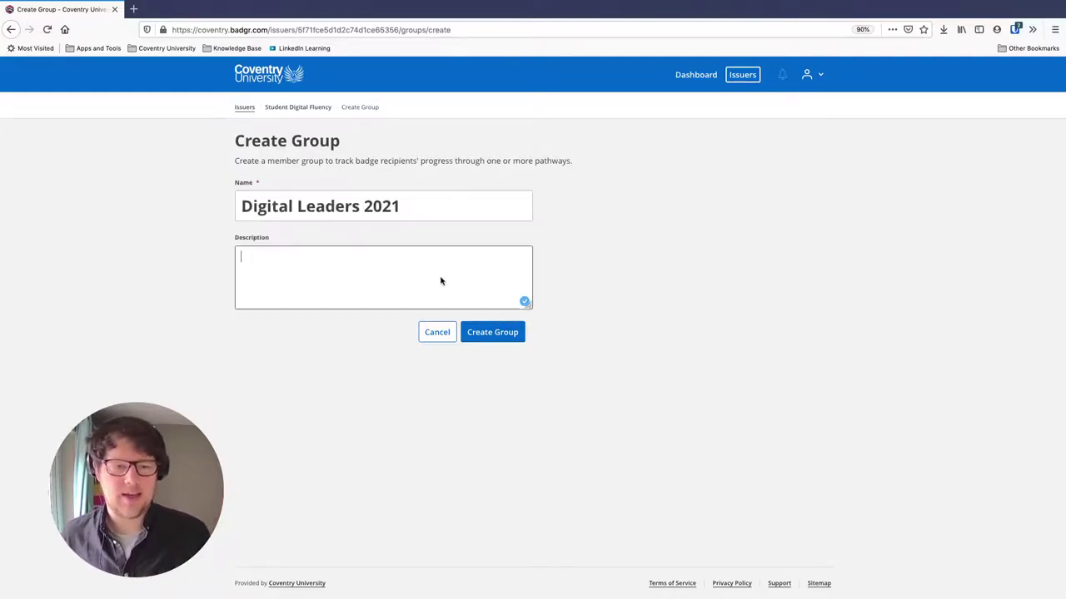
pyautogui.click(494, 333)
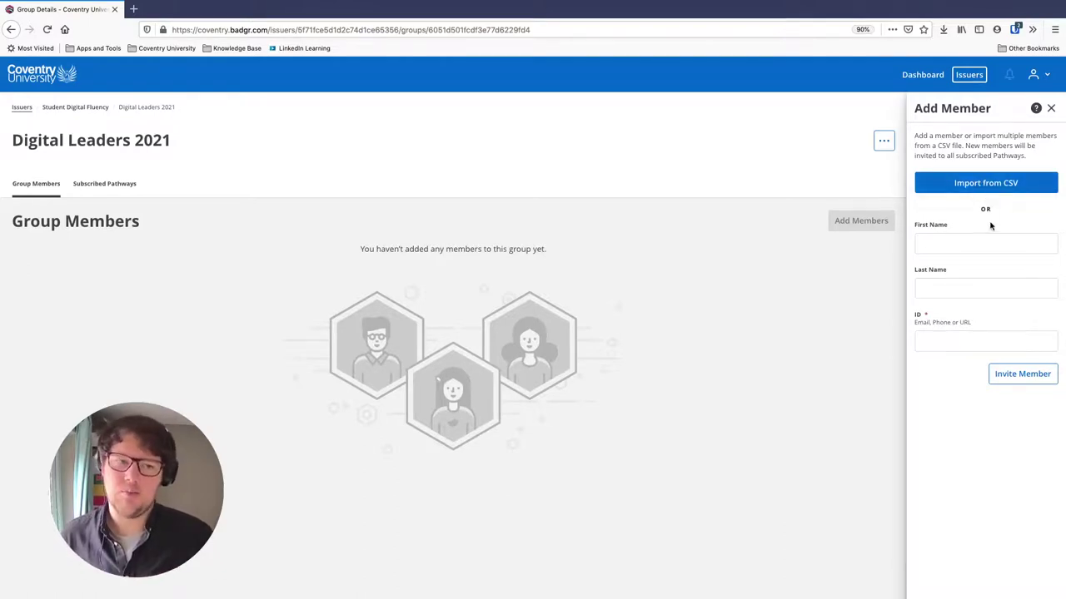
# Step: Enter the new member's first name and last name in the Add Member form
pyautogui.click(976, 243)
pyautogui.write('Noa')
pyautogui.click(962, 263)
pyautogui.click(959, 288)
pyautogui.write('Mi')
pyautogui.click(961, 306)
# Step: Fill in the member's e-mail as ID, send the invite, and close the form
pyautogui.click(955, 343)
pyautogui.write('noah')
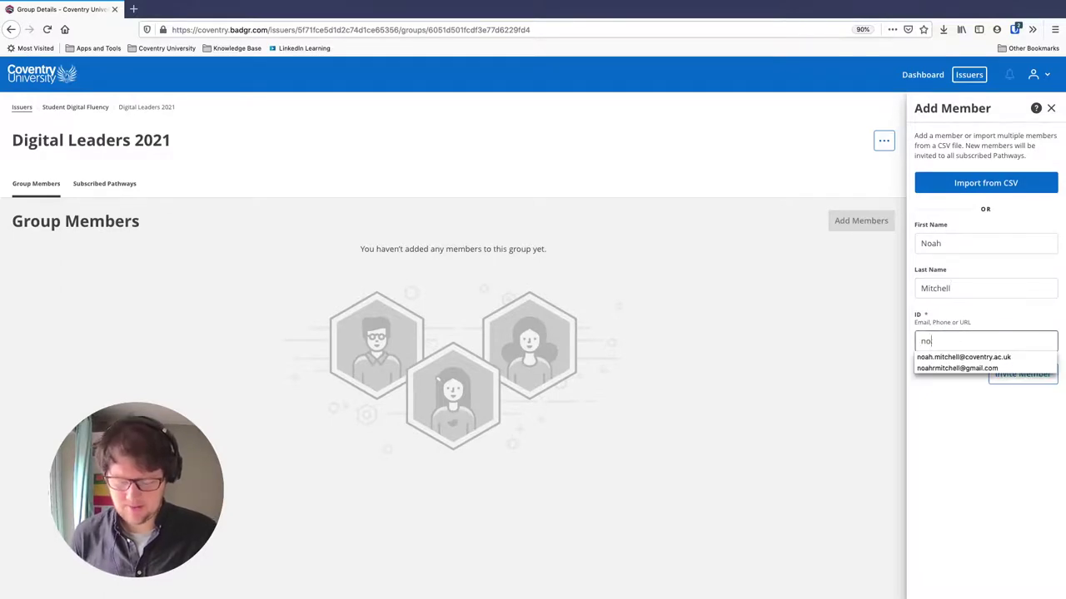
pyautogui.click(1028, 357)
pyautogui.click(999, 375)
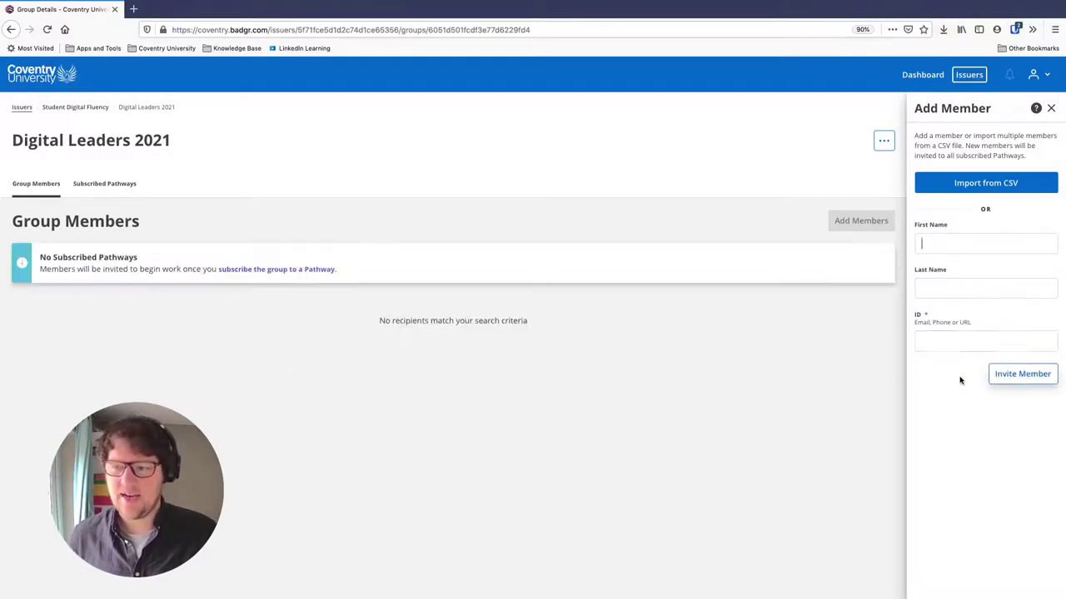
pyautogui.click(743, 388)
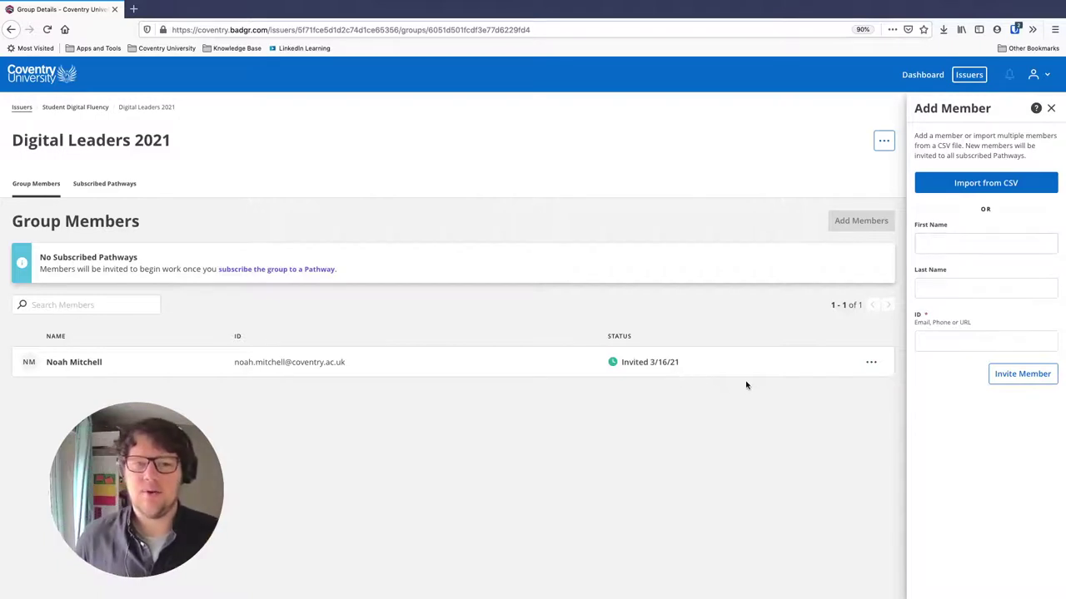
pyautogui.click(1051, 108)
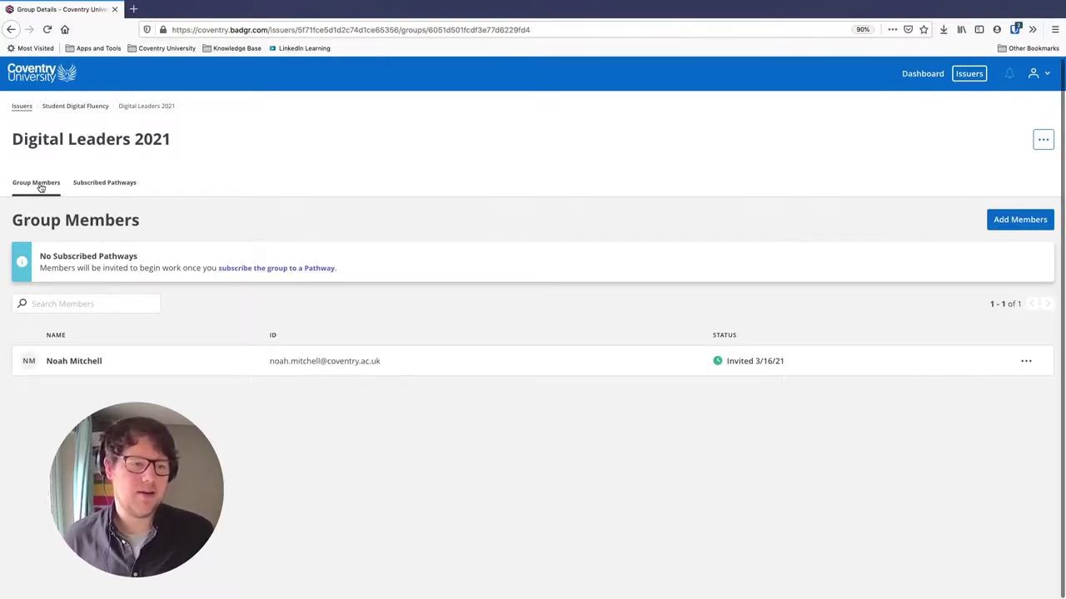
# Step: Add the Digital Leaders Certification pathway under the group's Subscribed Pathways and confirm the subscription
pyautogui.click(101, 184)
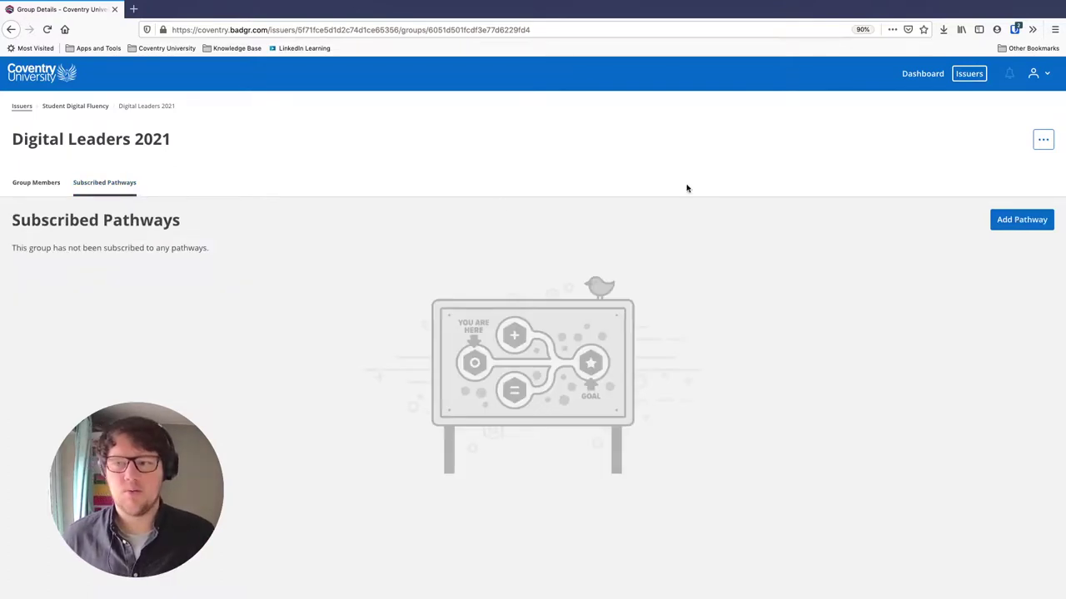
pyautogui.click(993, 225)
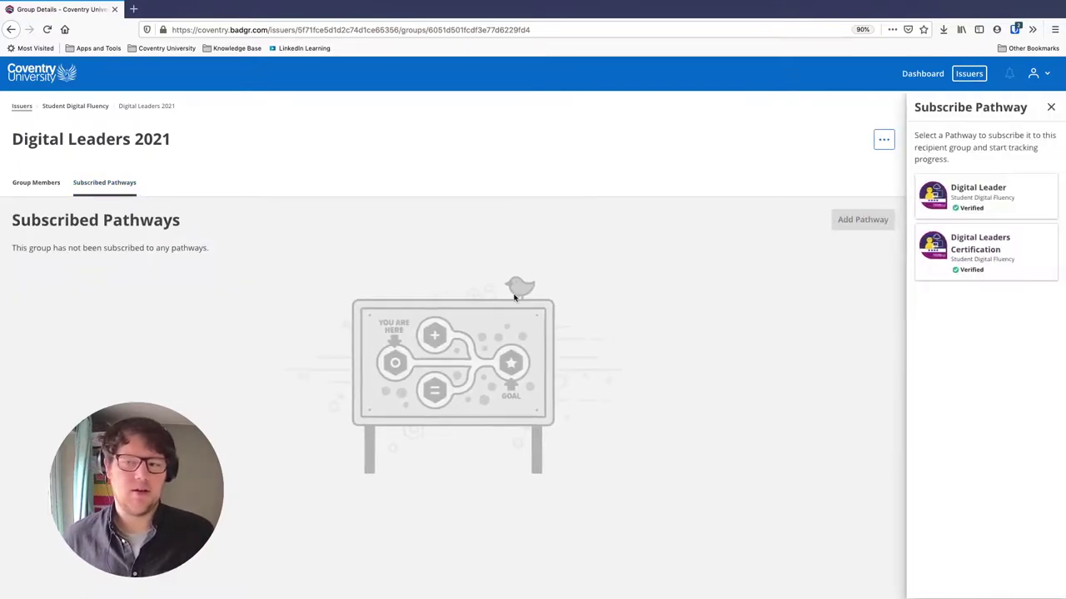
pyautogui.click(991, 248)
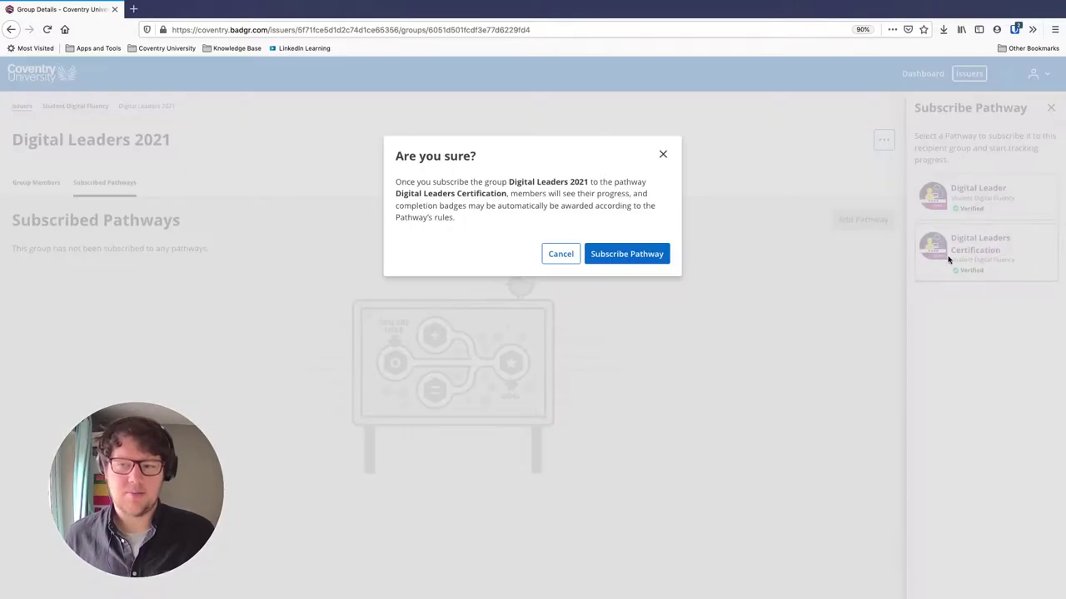
pyautogui.moveTo(508, 182); pyautogui.dragTo(588, 184)
pyautogui.click(507, 196)
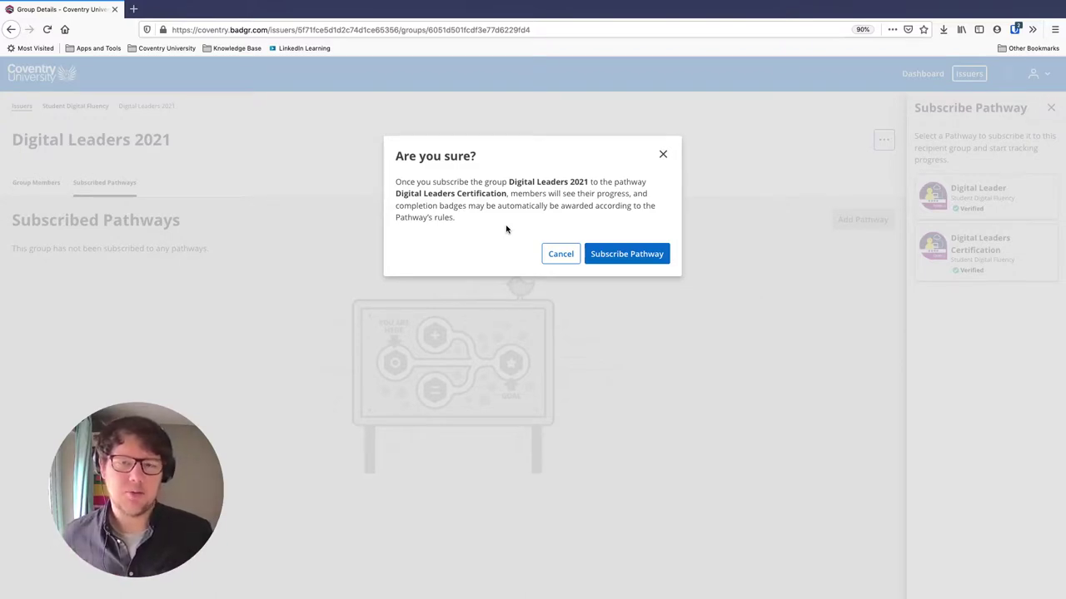
pyautogui.click(628, 255)
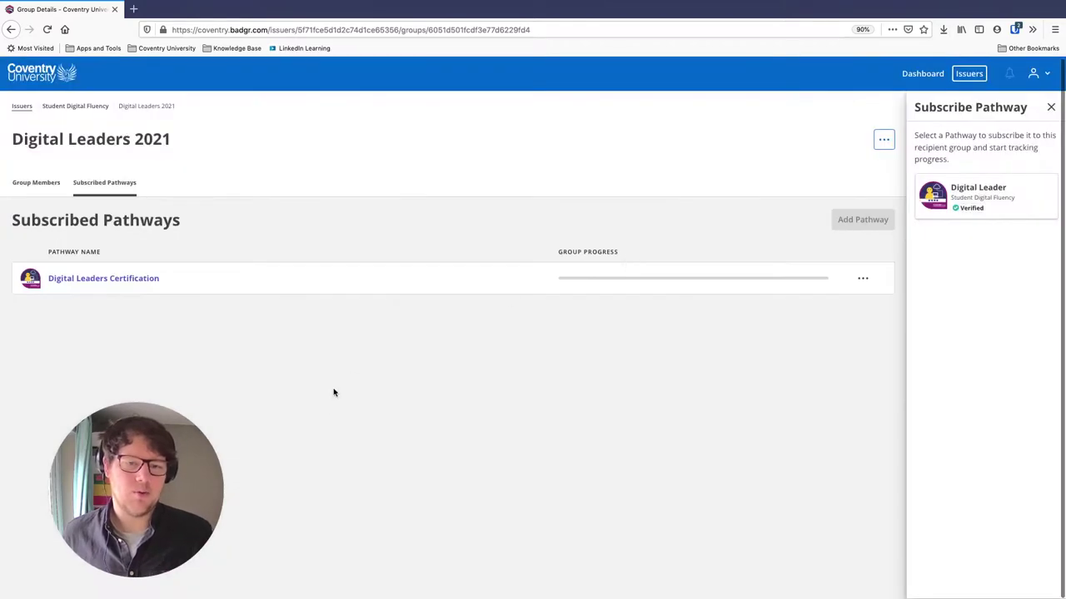